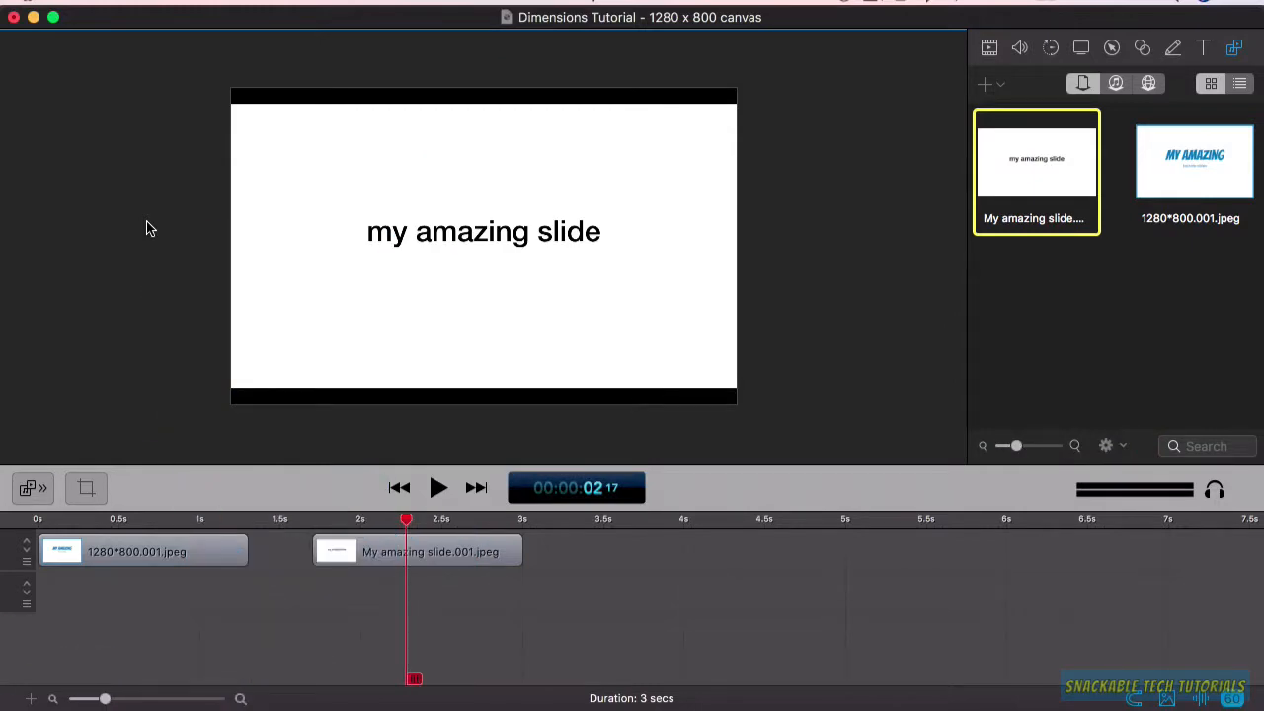
Step: Move the "my amazing slide" image partly off the right edge of the canvas and open the canvas size settings
drag(258, 190, 458, 202)
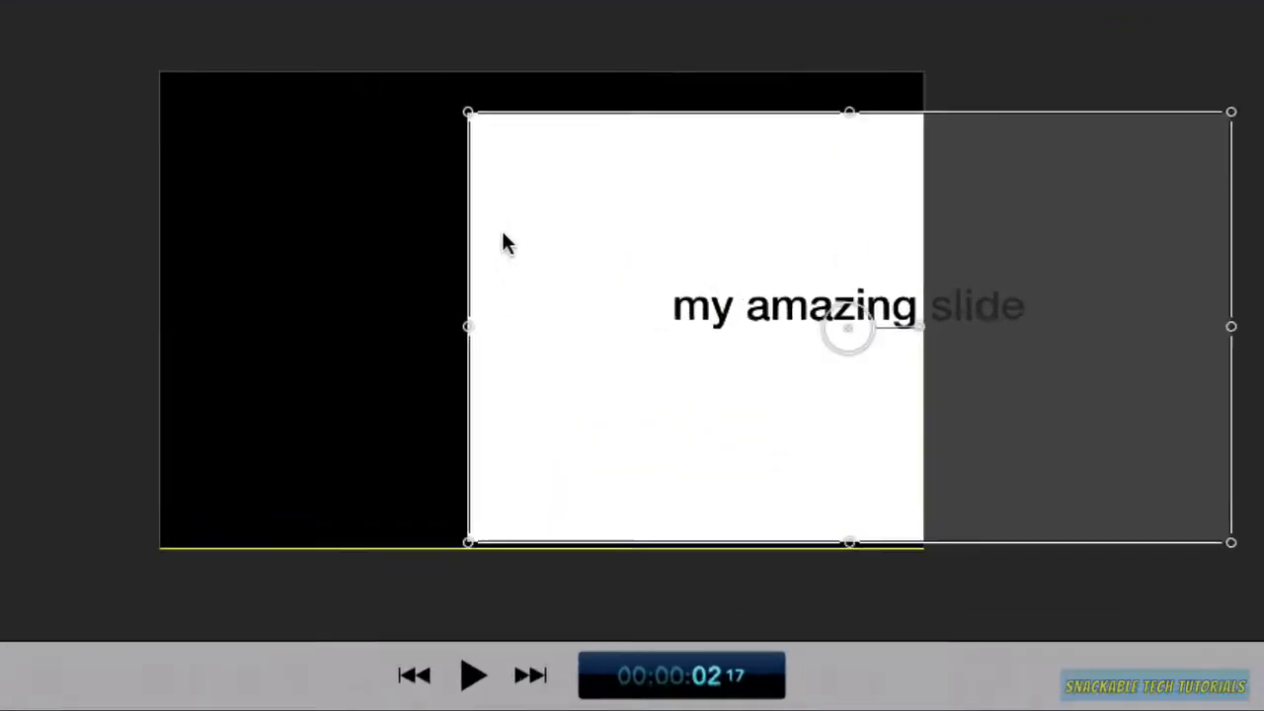
click(278, 225)
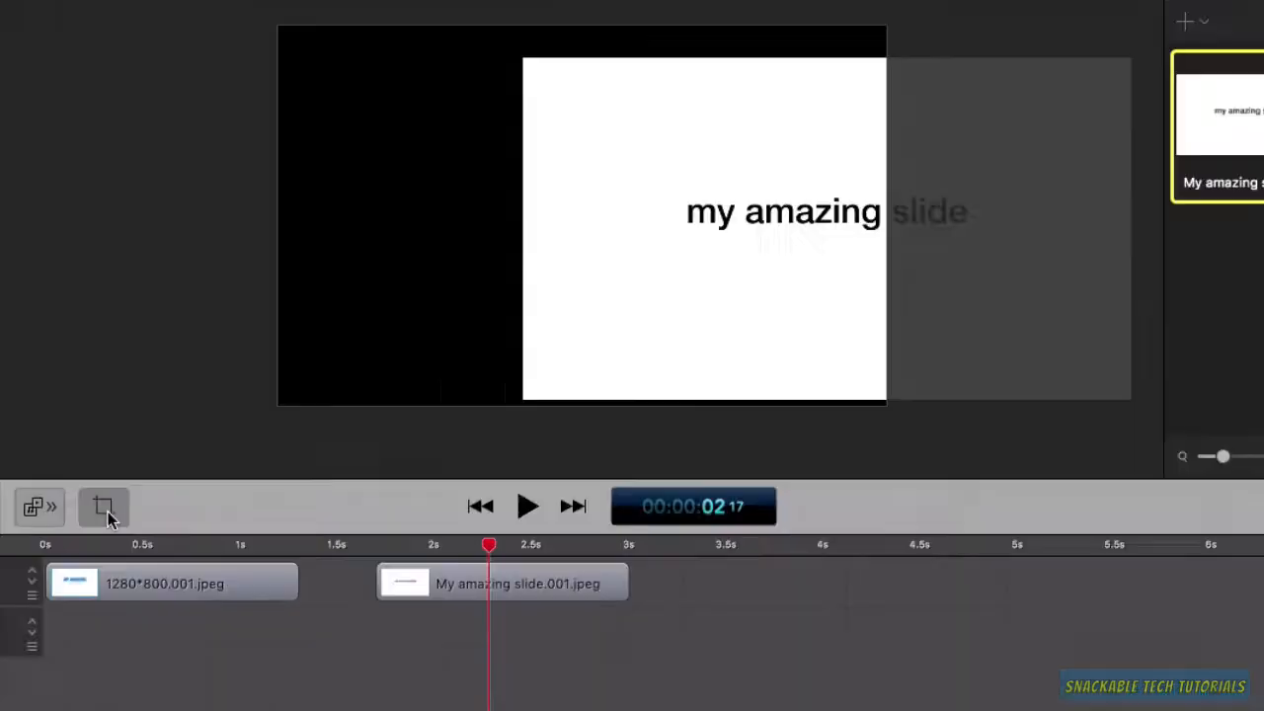
click(103, 508)
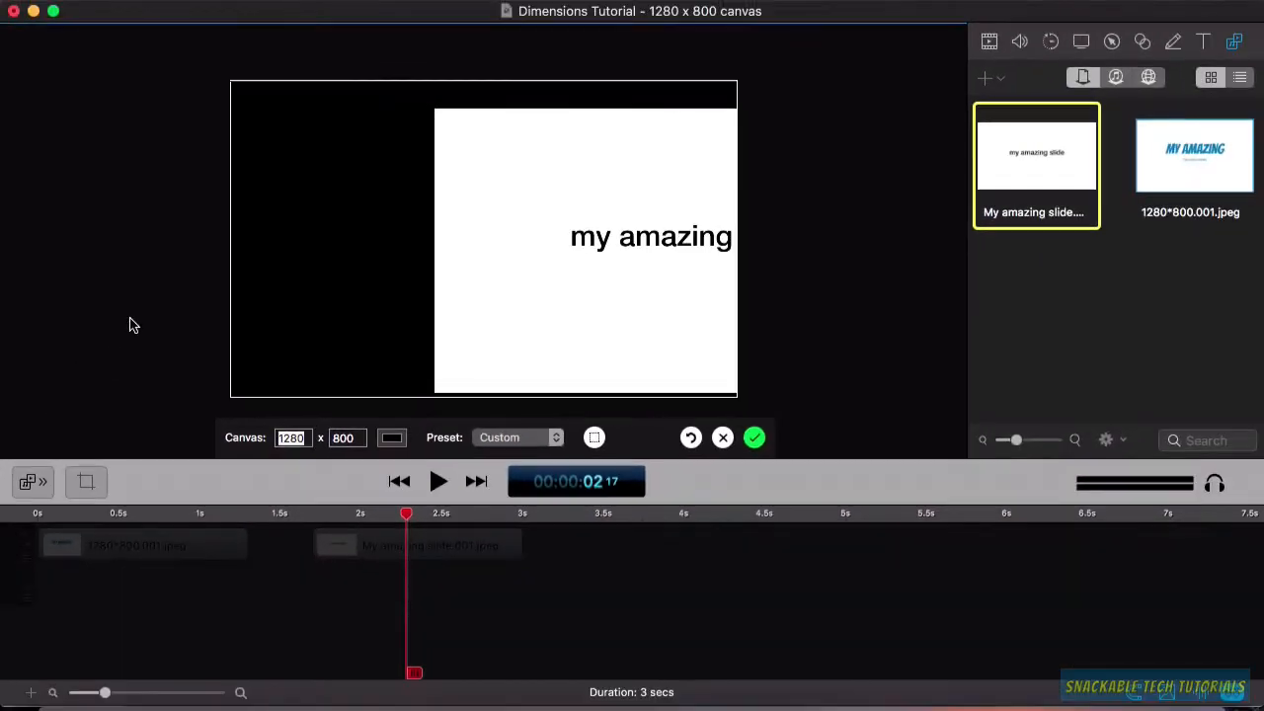
Step: Switch to the Dimensions Tutorial project with the 1280 x 720 canvas and deselect its slide image
key(ctrl+Up)
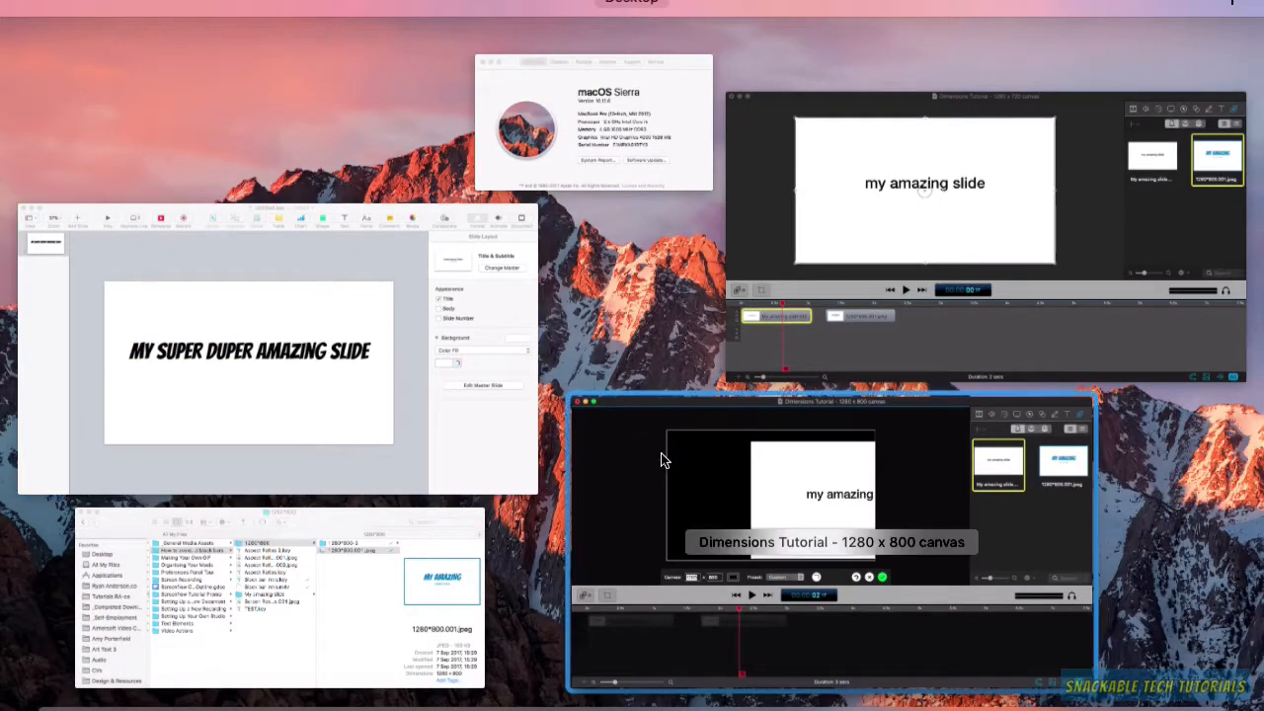
click(910, 174)
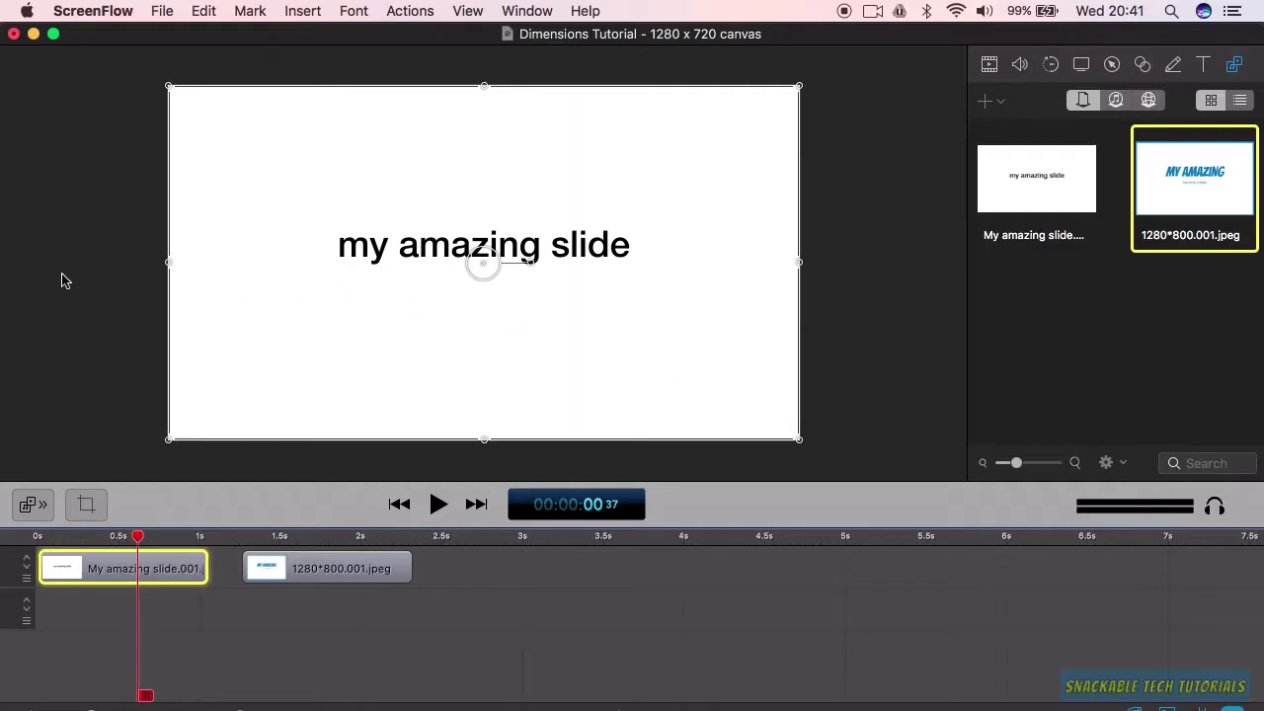
click(61, 280)
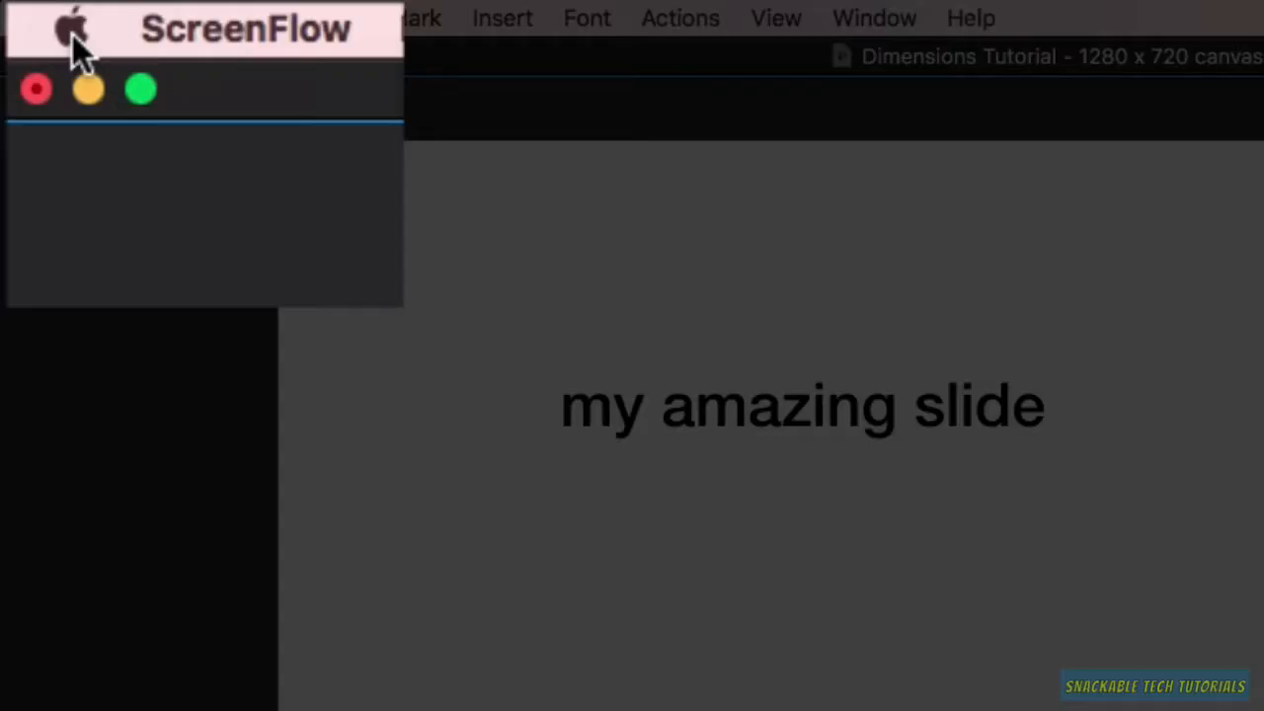
Step: Look up the resolution of the Mac's built-in display in About This Mac and close that window
click(71, 32)
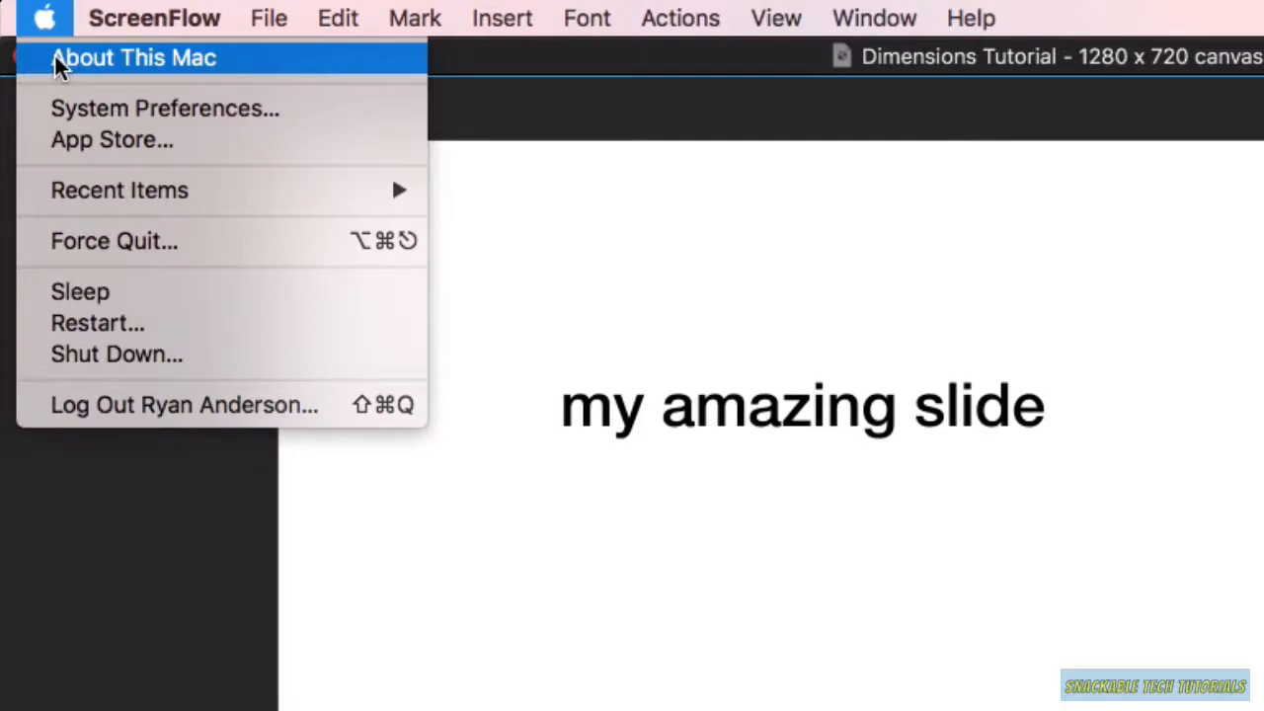
click(54, 55)
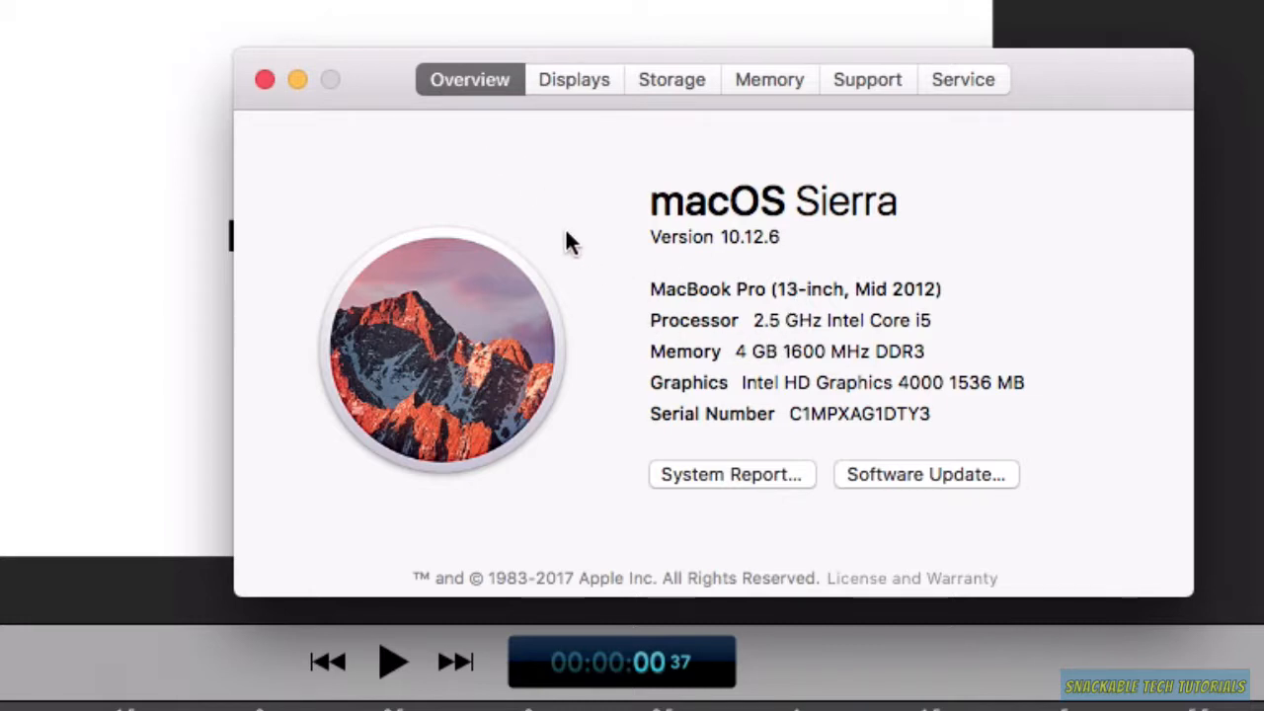
click(568, 80)
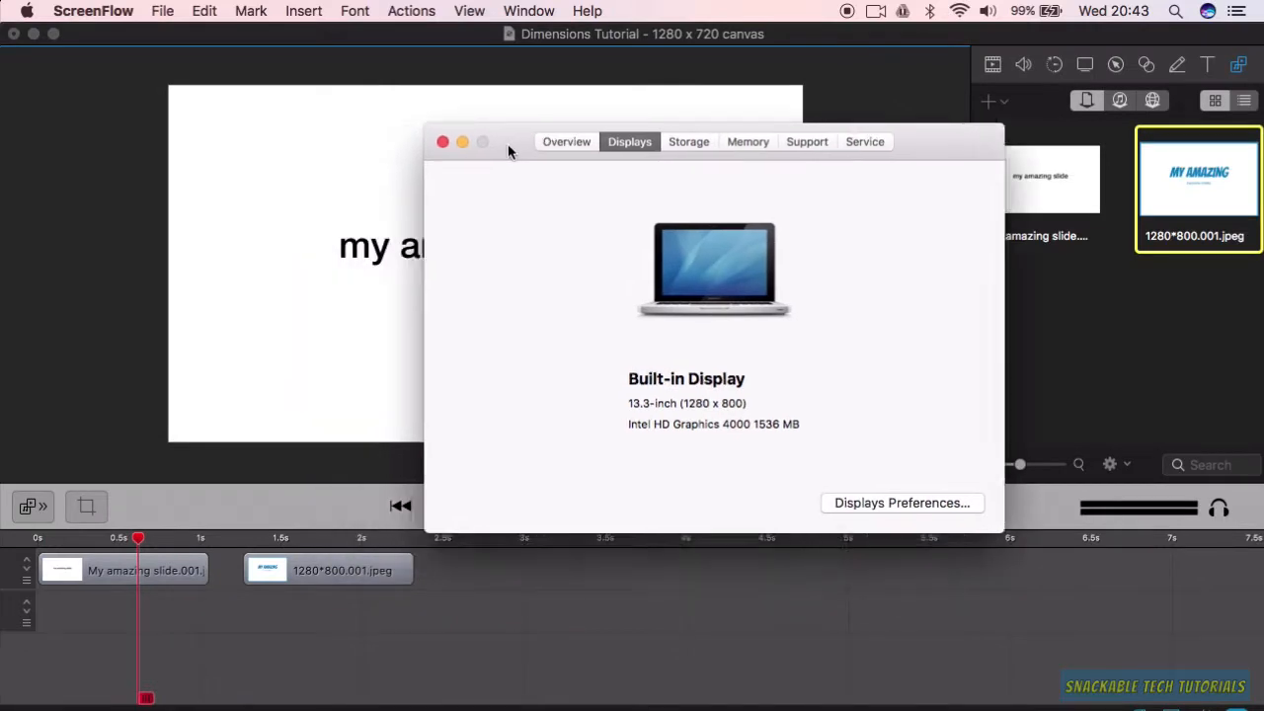
drag(508, 143, 350, 146)
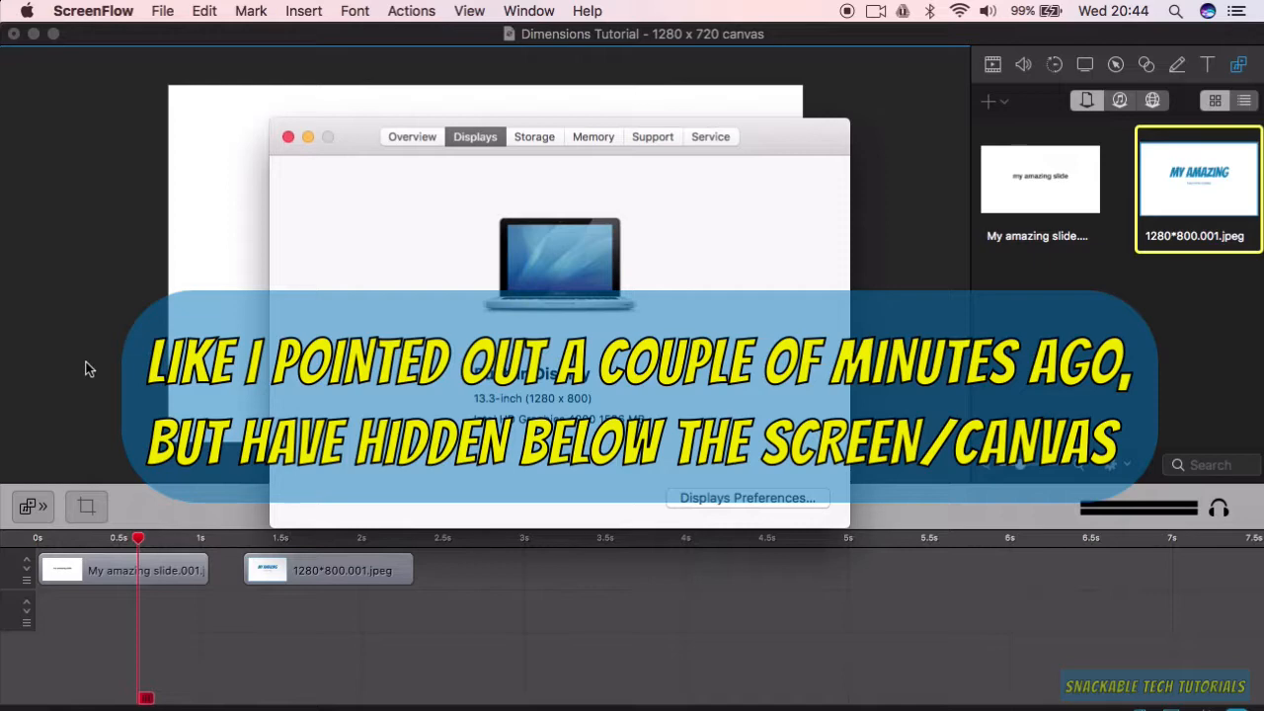
key(super+w)
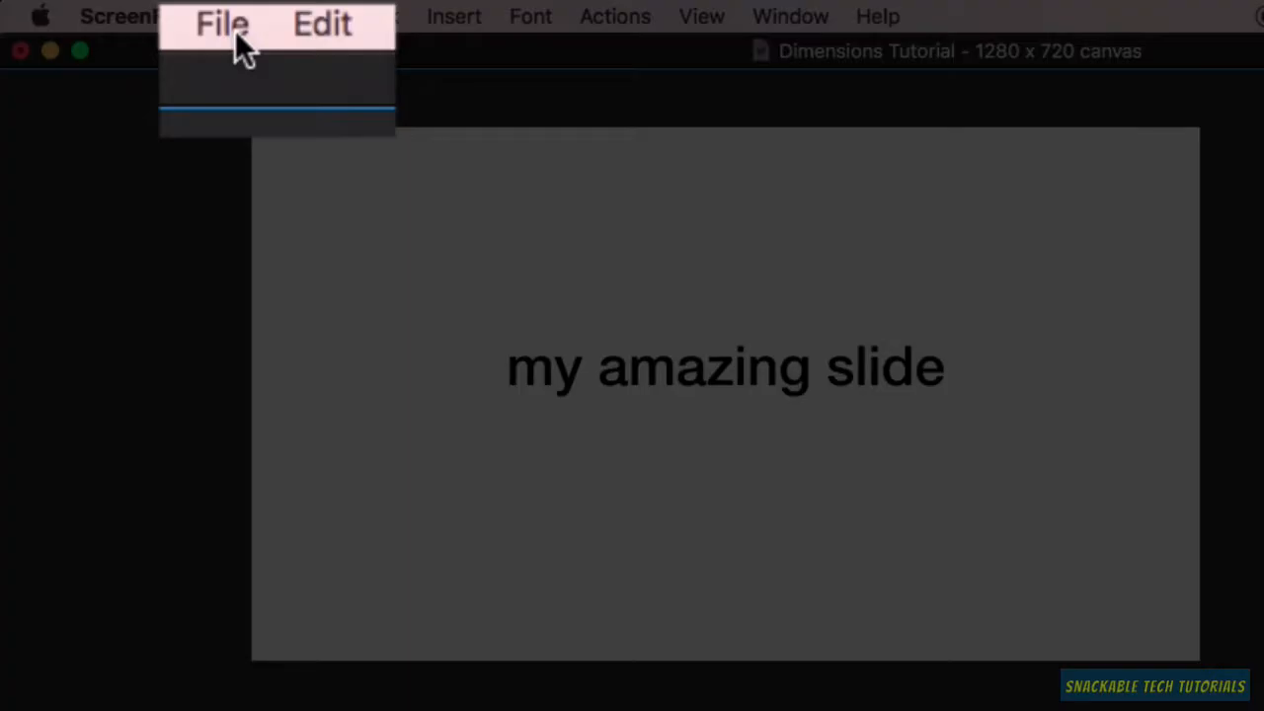
click(235, 30)
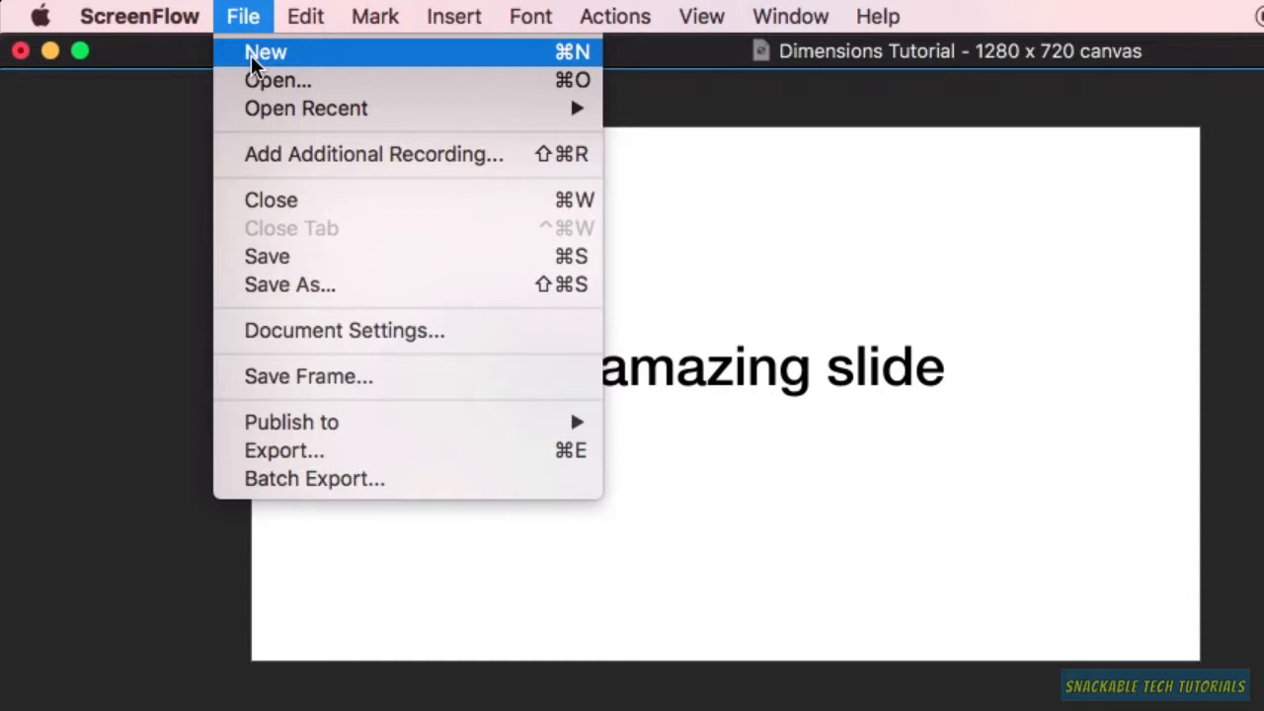
click(143, 212)
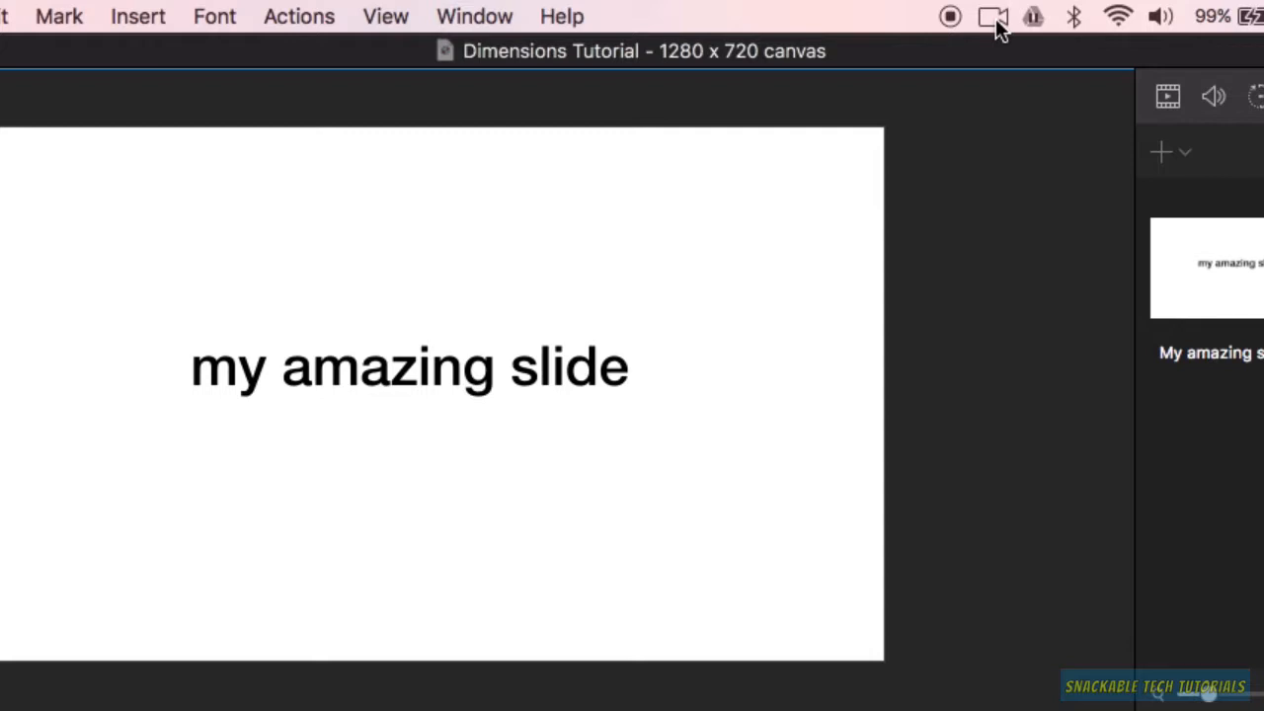
Step: Open the screen recording configuration and check which displays are available as the desktop recording source
click(993, 18)
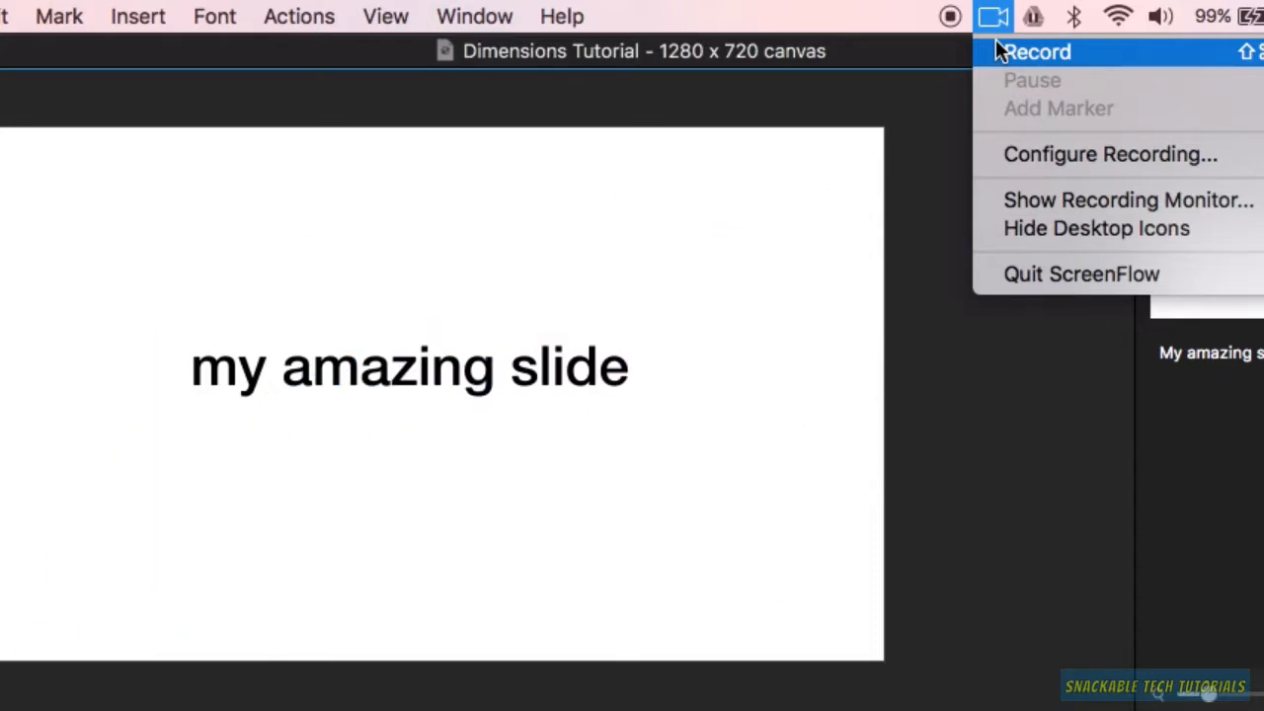
click(1009, 155)
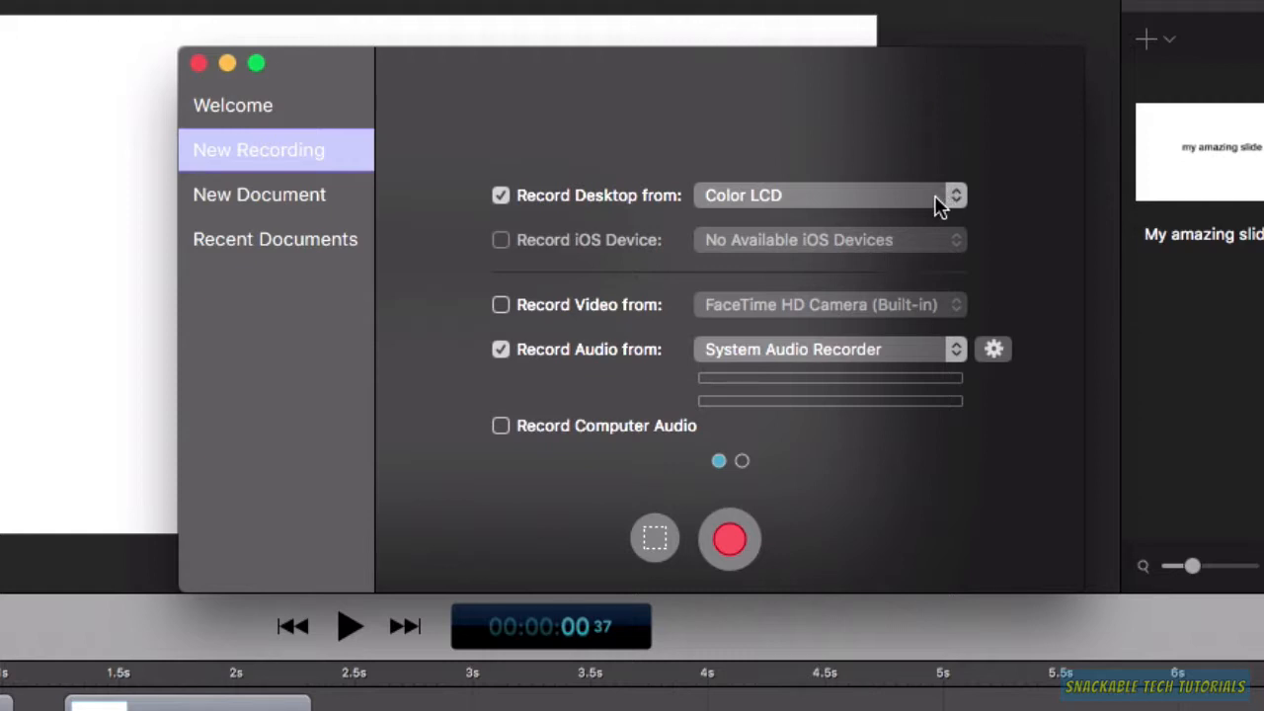
click(938, 205)
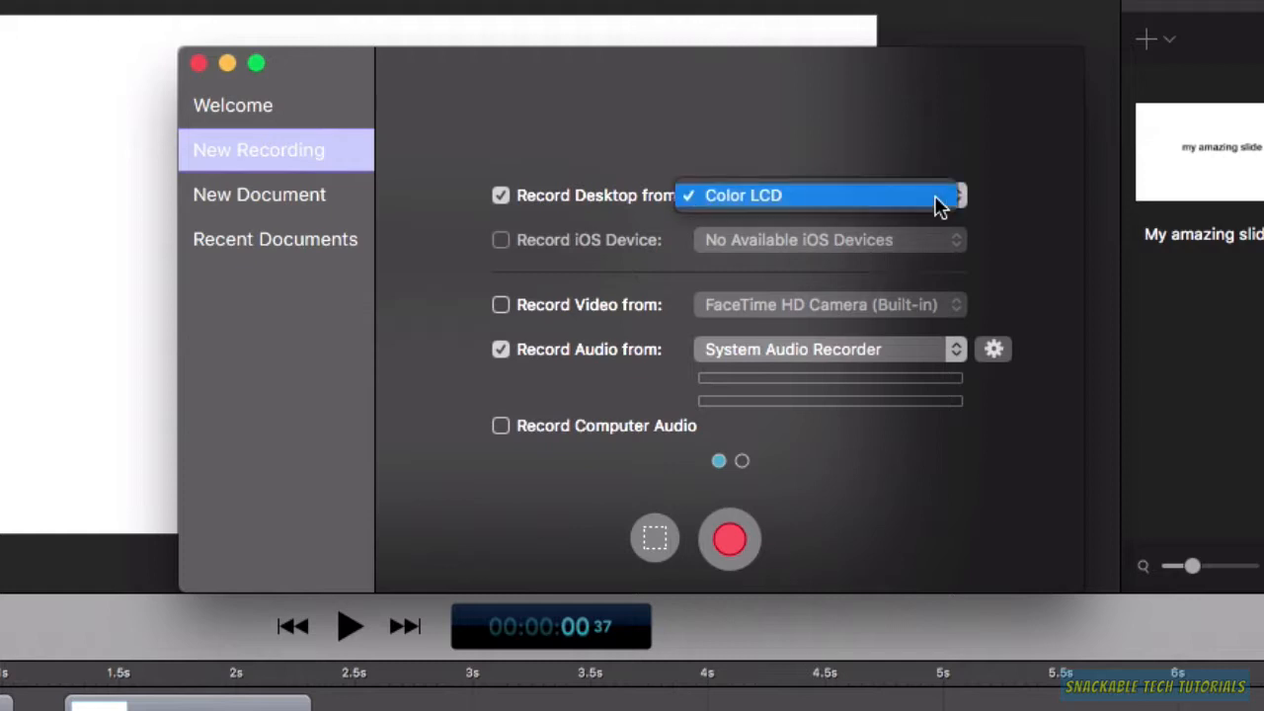
click(757, 125)
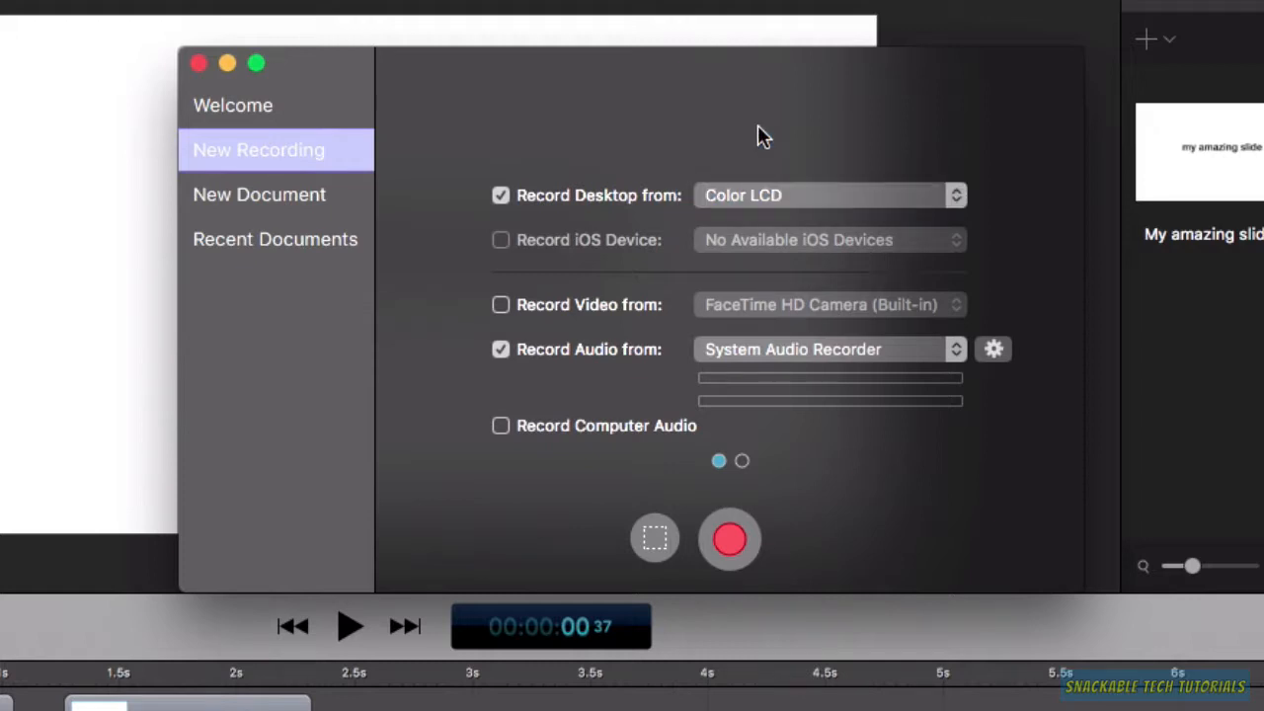
Step: Enable FaceTime HD Camera recording to examine its available video formats, and disable it again
click(500, 306)
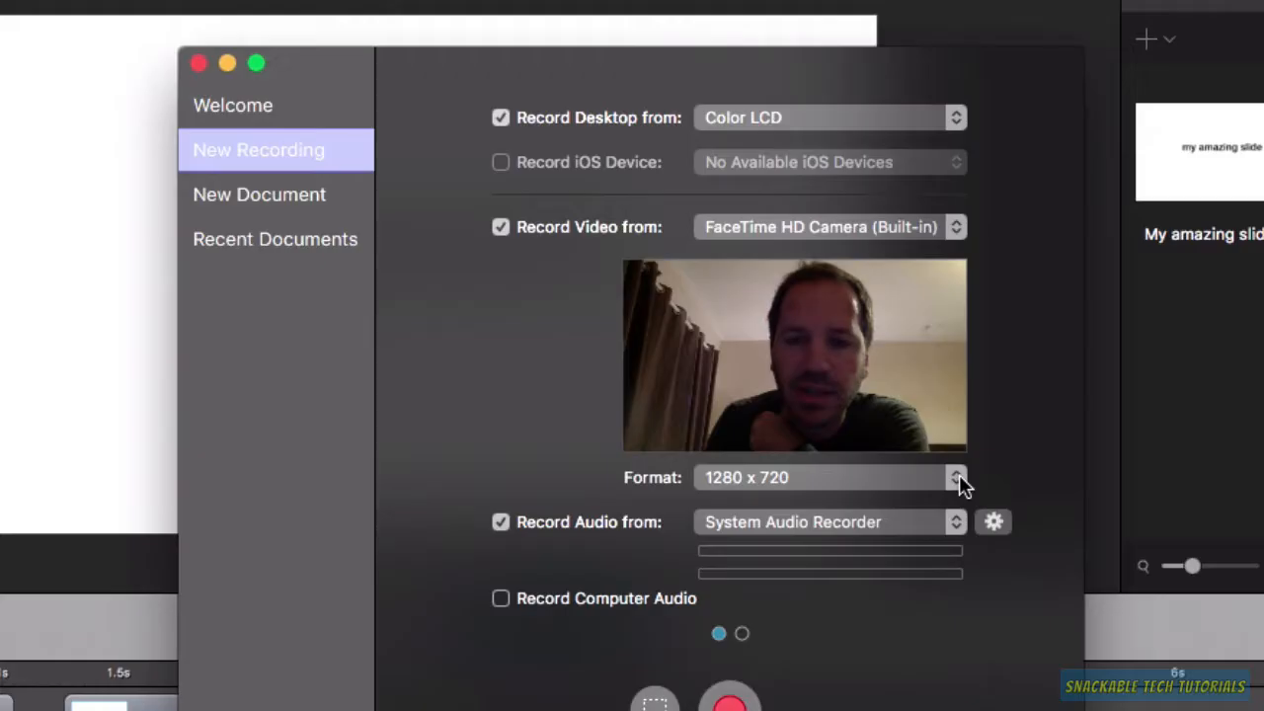
click(956, 476)
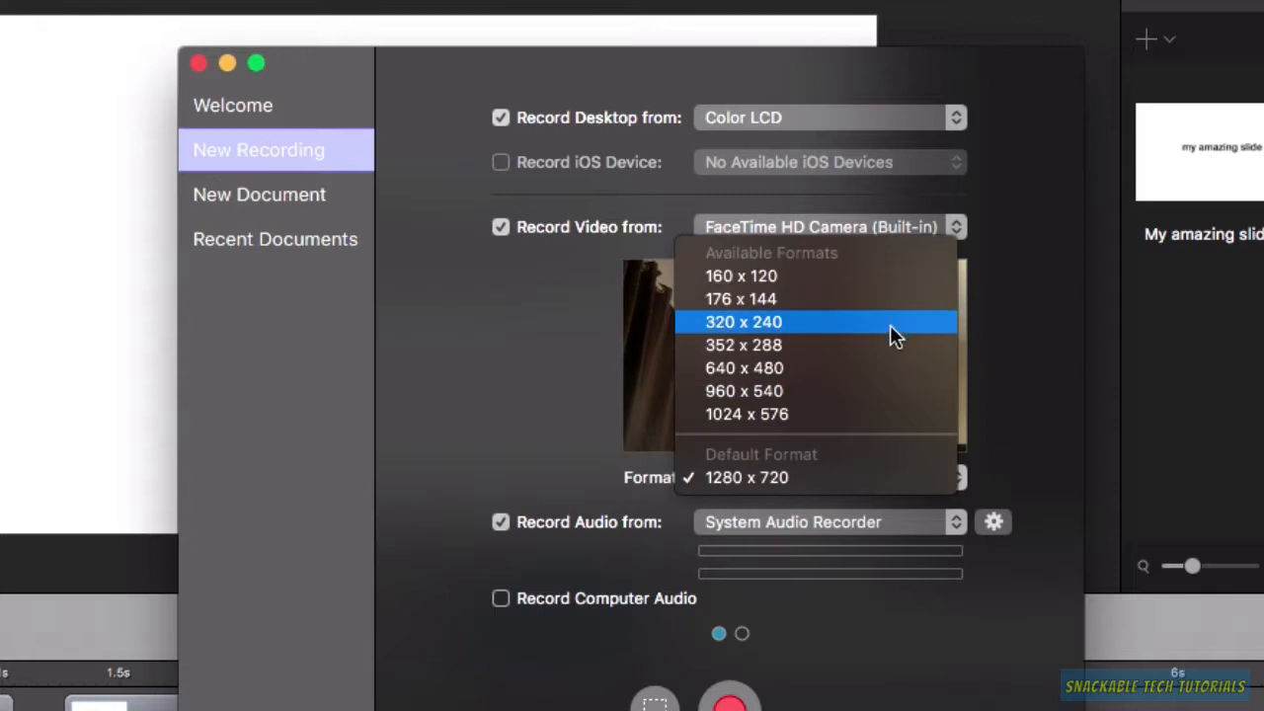
click(477, 456)
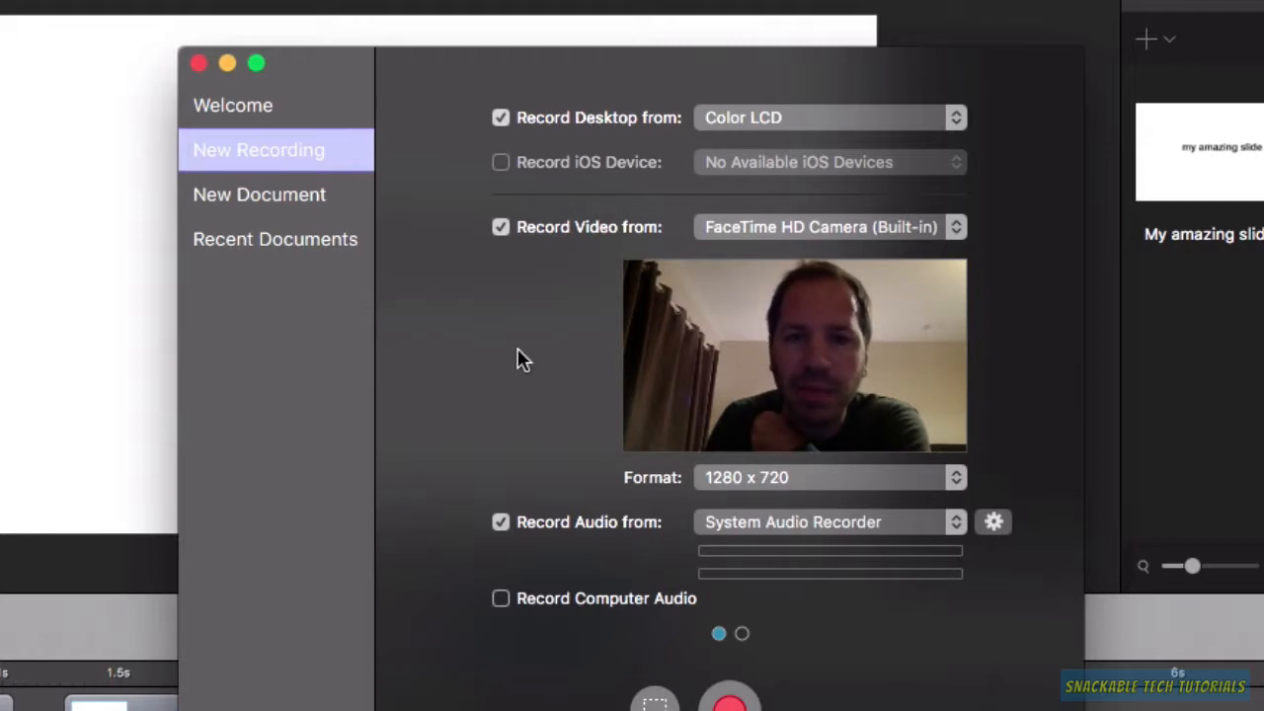
click(499, 229)
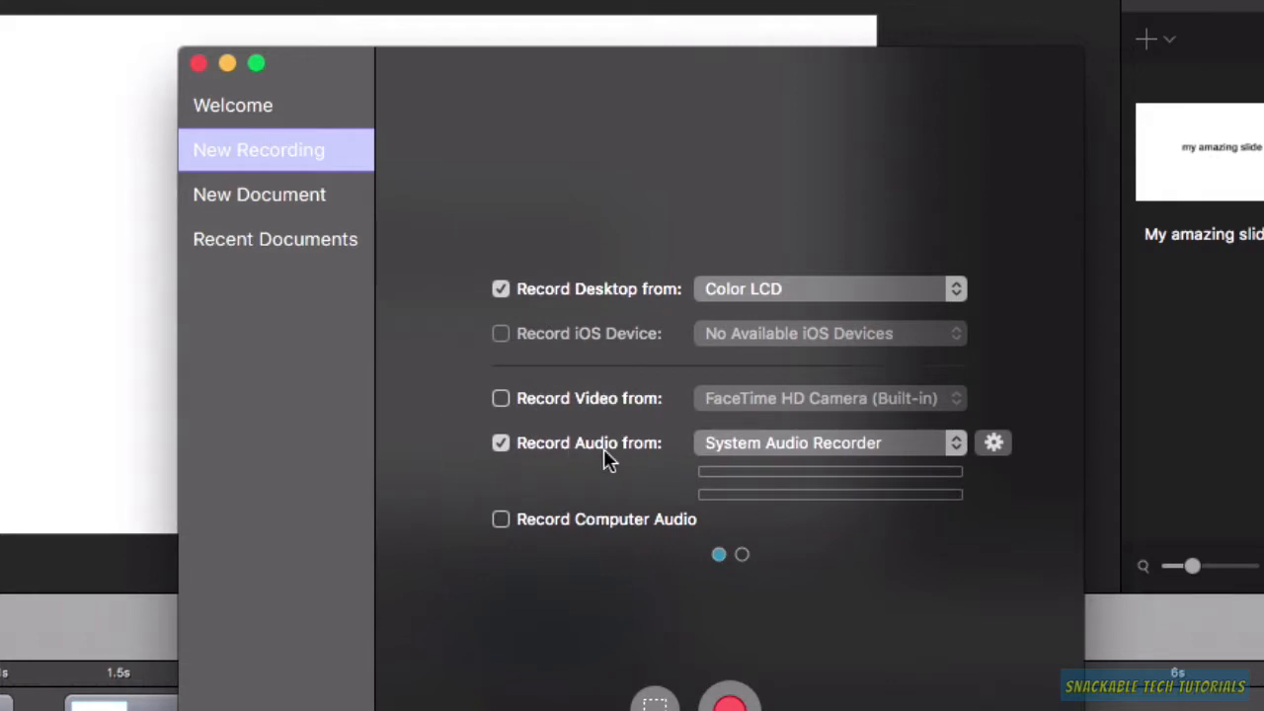
Step: Examine the recording's audio source choices and its desktop and timeline framerate options, keeping 30 fps and 60 fps
click(956, 446)
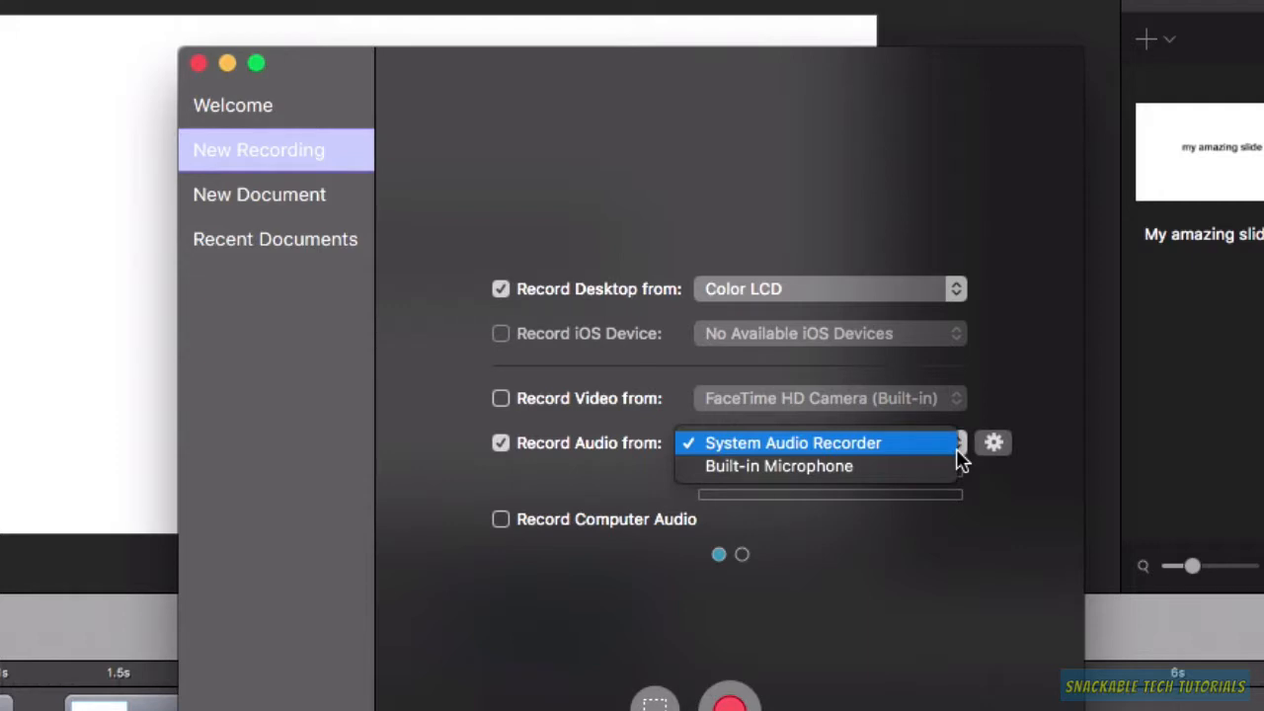
click(995, 527)
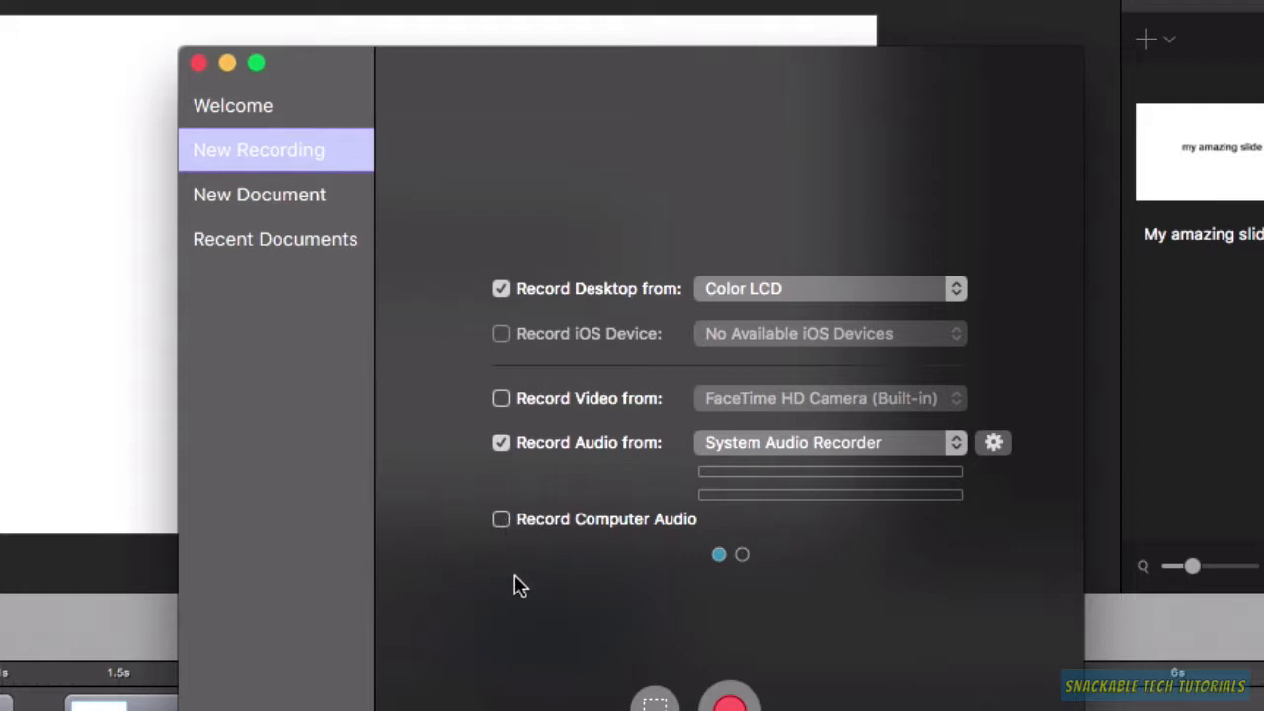
click(742, 556)
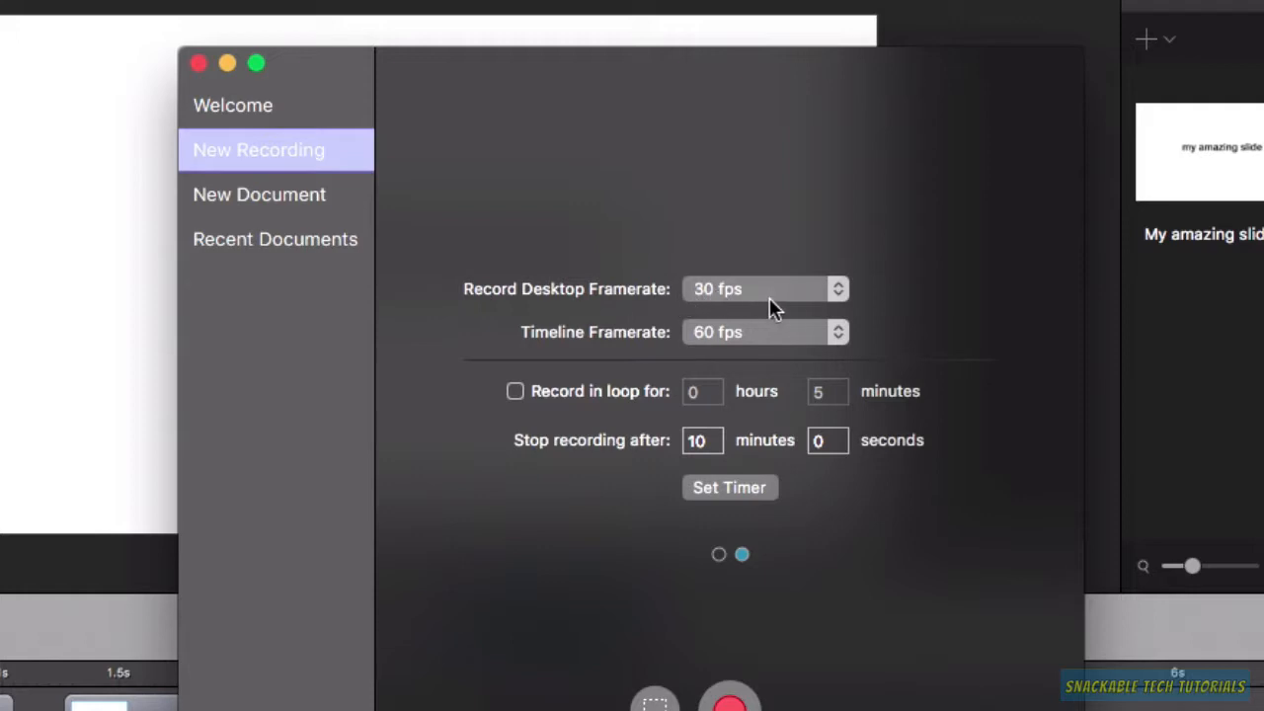
click(816, 293)
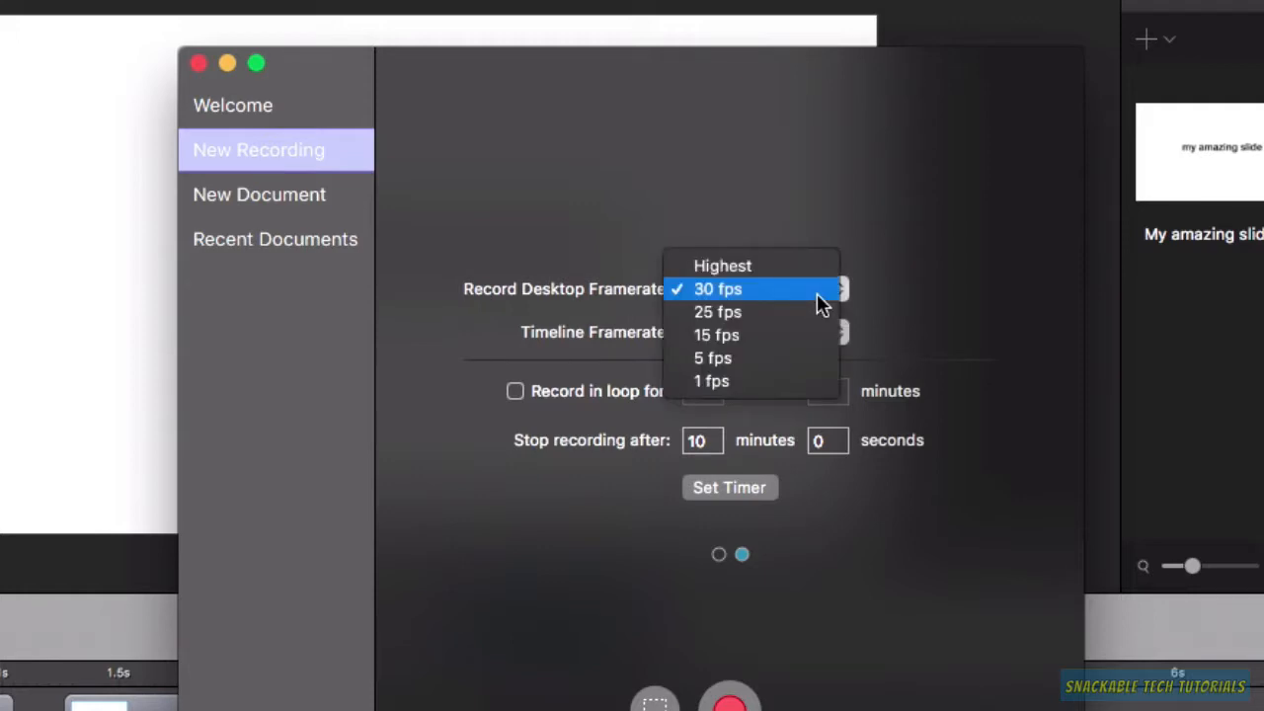
click(895, 272)
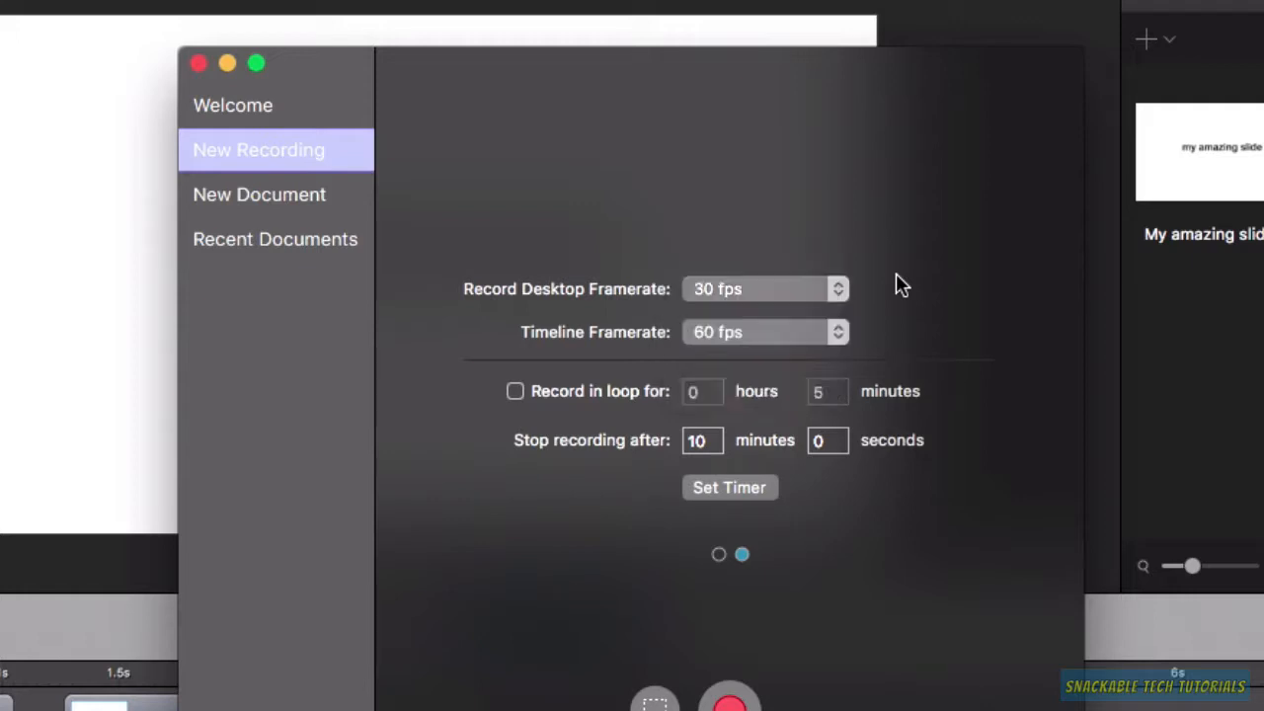
click(820, 336)
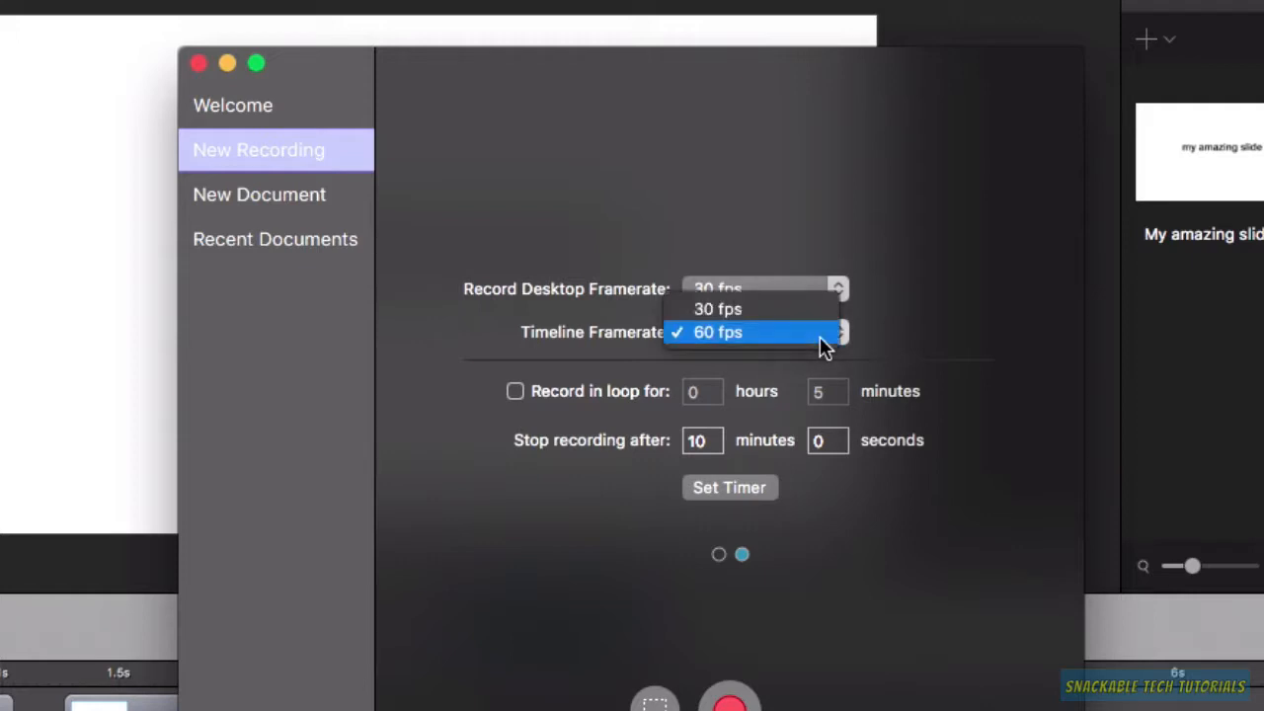
click(821, 341)
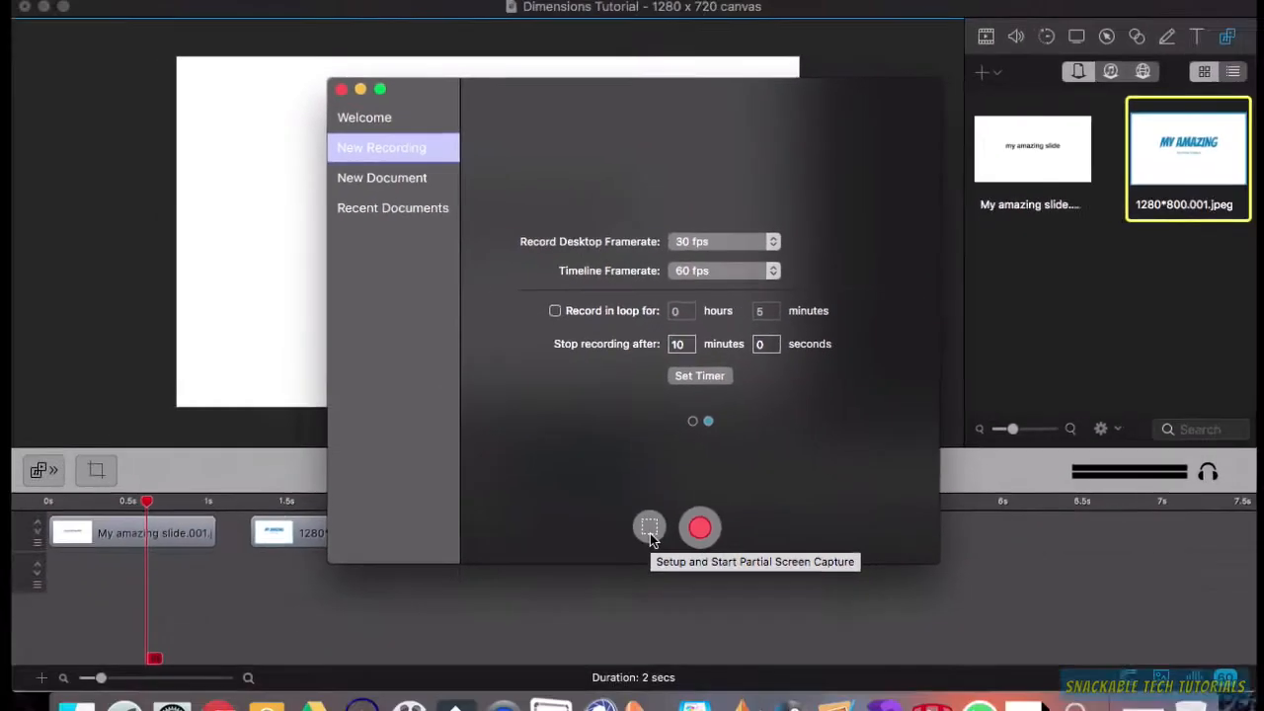
Step: Set up a partial screen capture, trying the Screen Dimensions preset before choosing the 1280 x 720 preset for the region
click(663, 619)
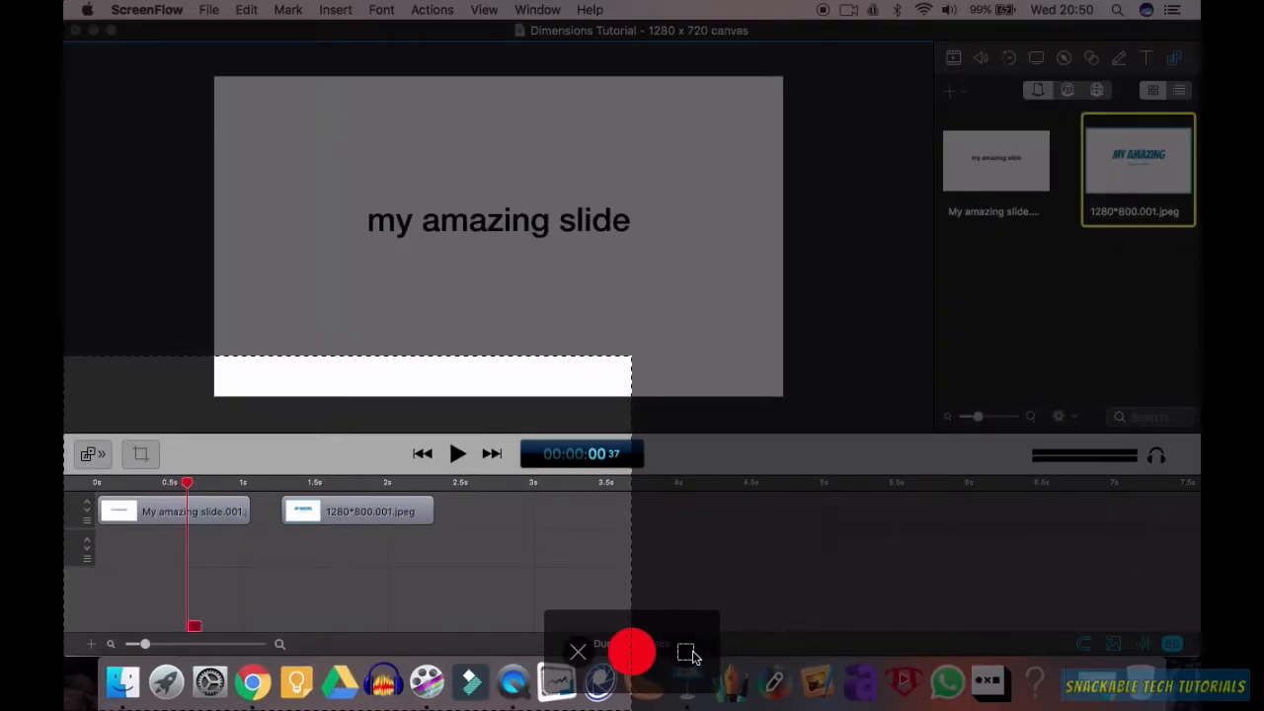
click(688, 655)
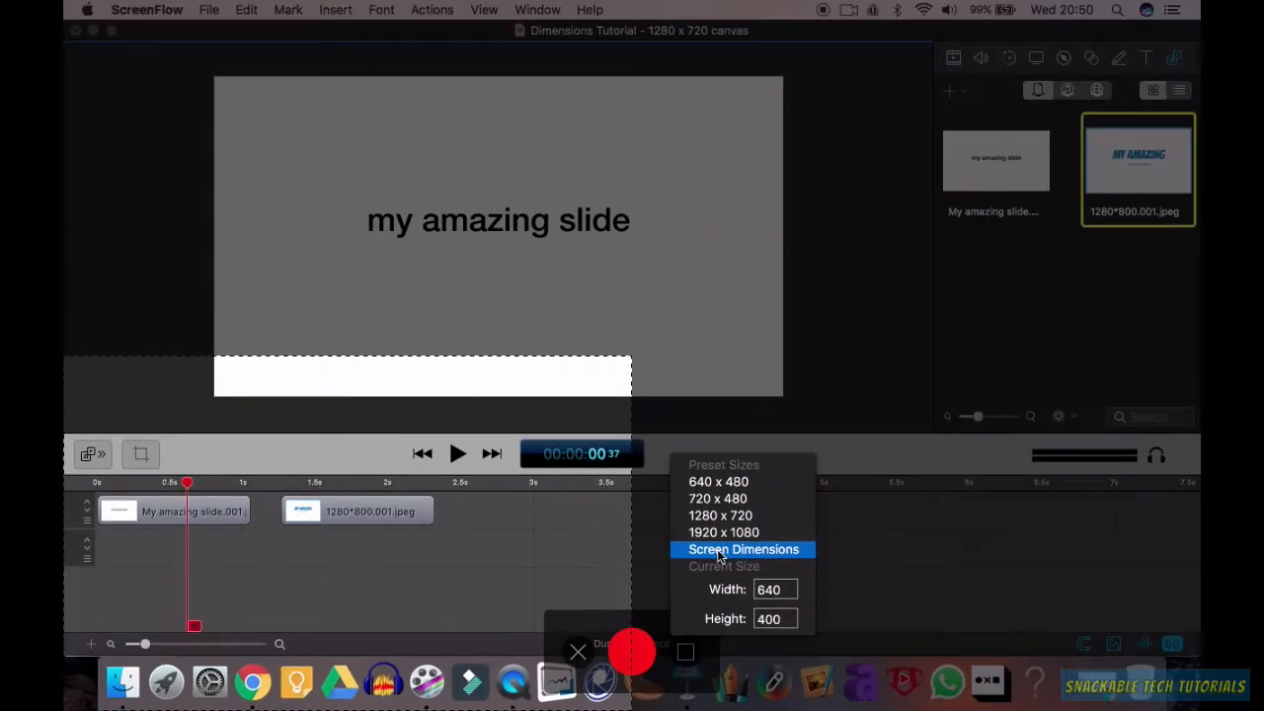
click(718, 555)
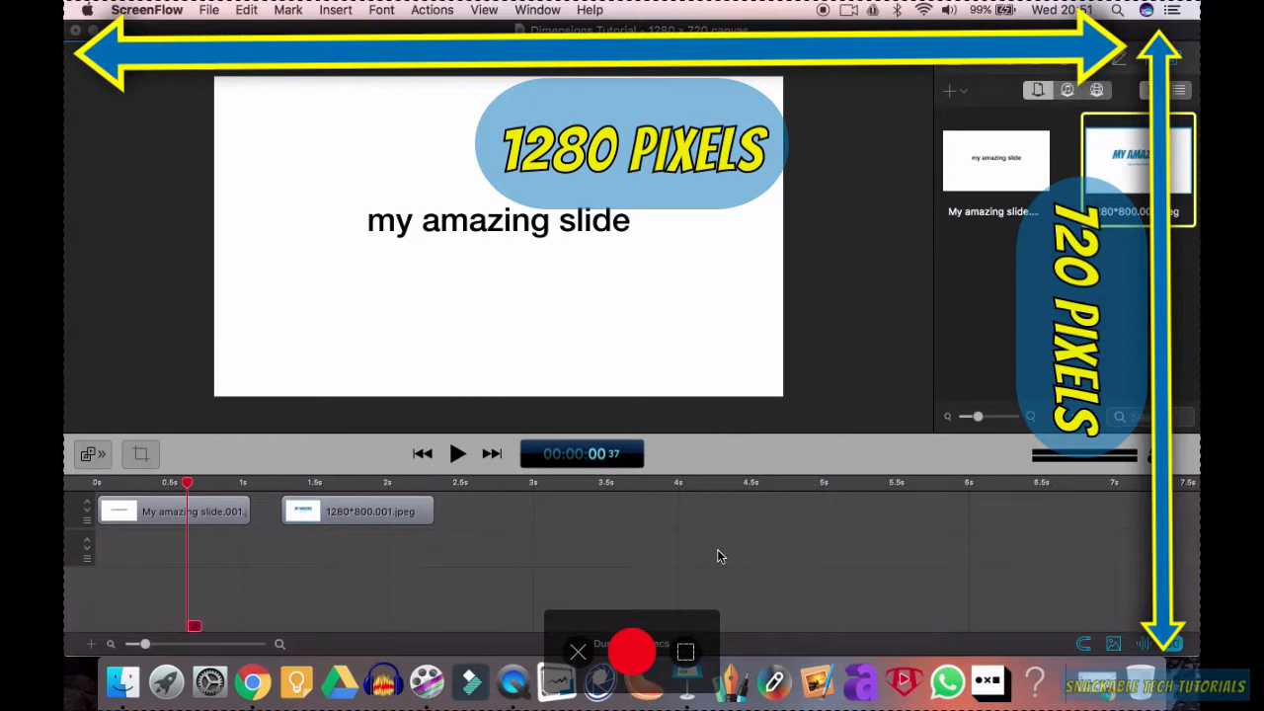
click(687, 654)
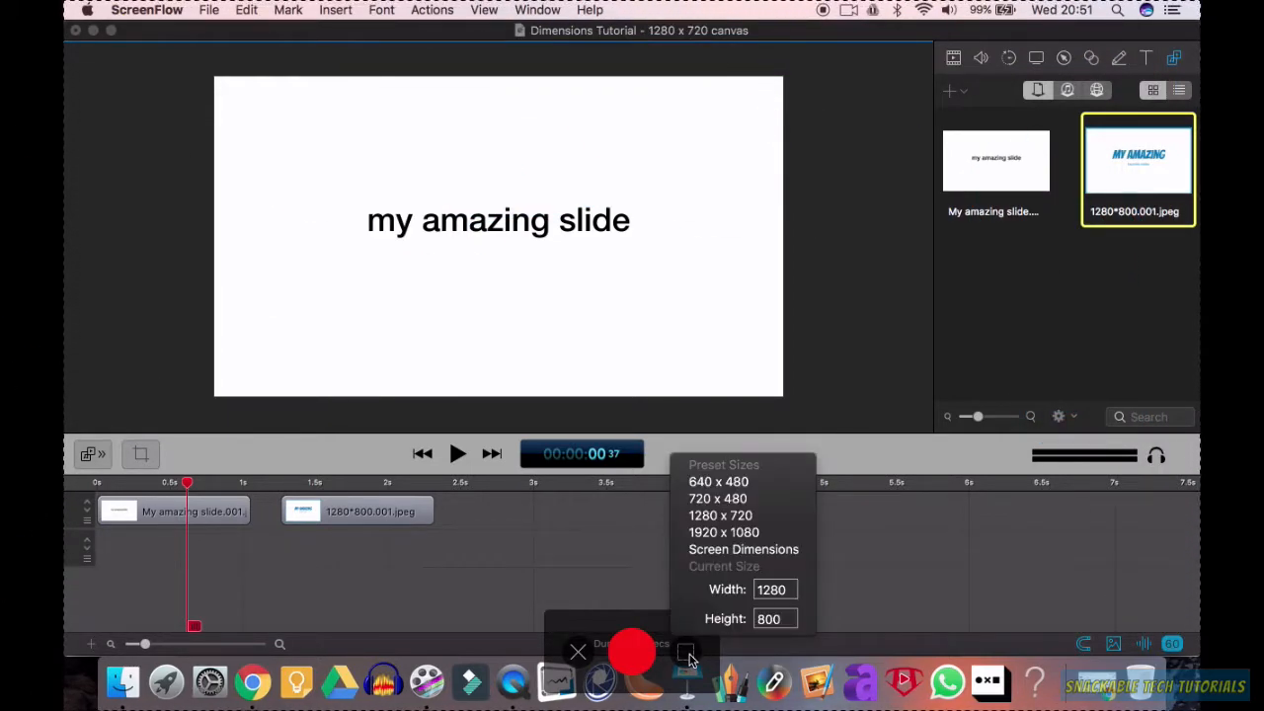
click(707, 517)
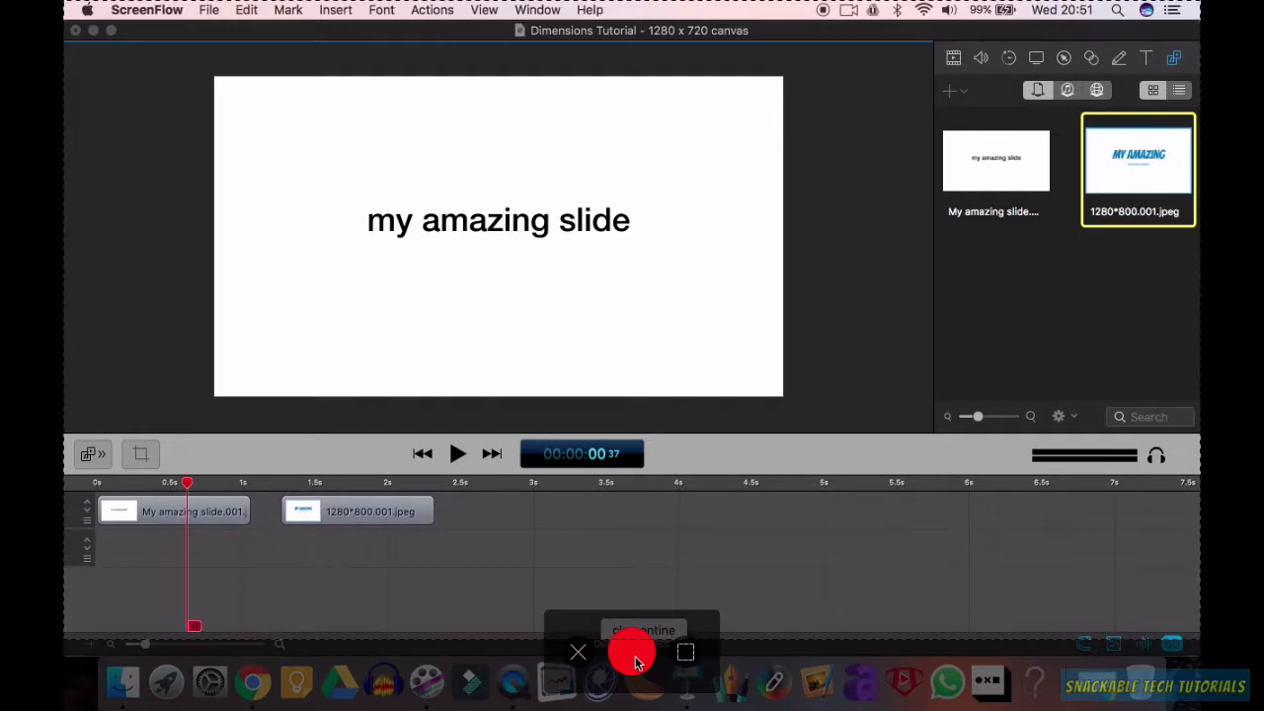
Step: Record the selected screen region briefly and stop the recording
click(634, 657)
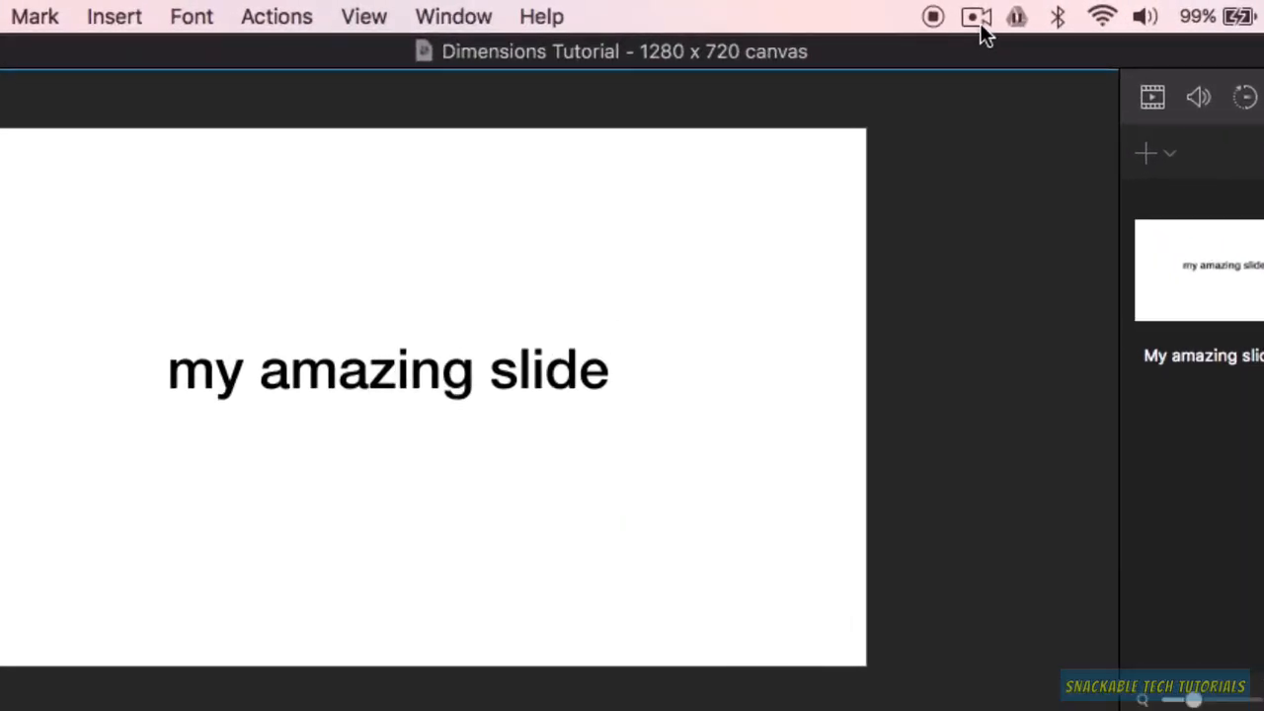
click(977, 18)
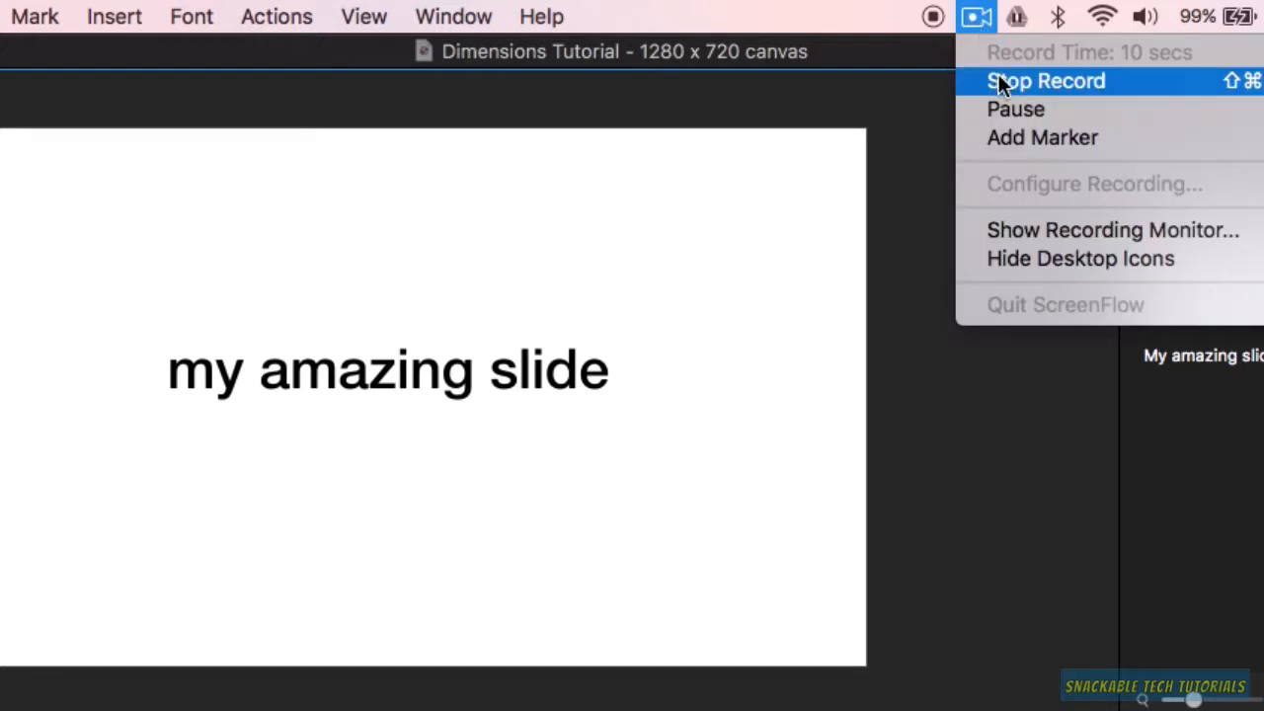
click(999, 79)
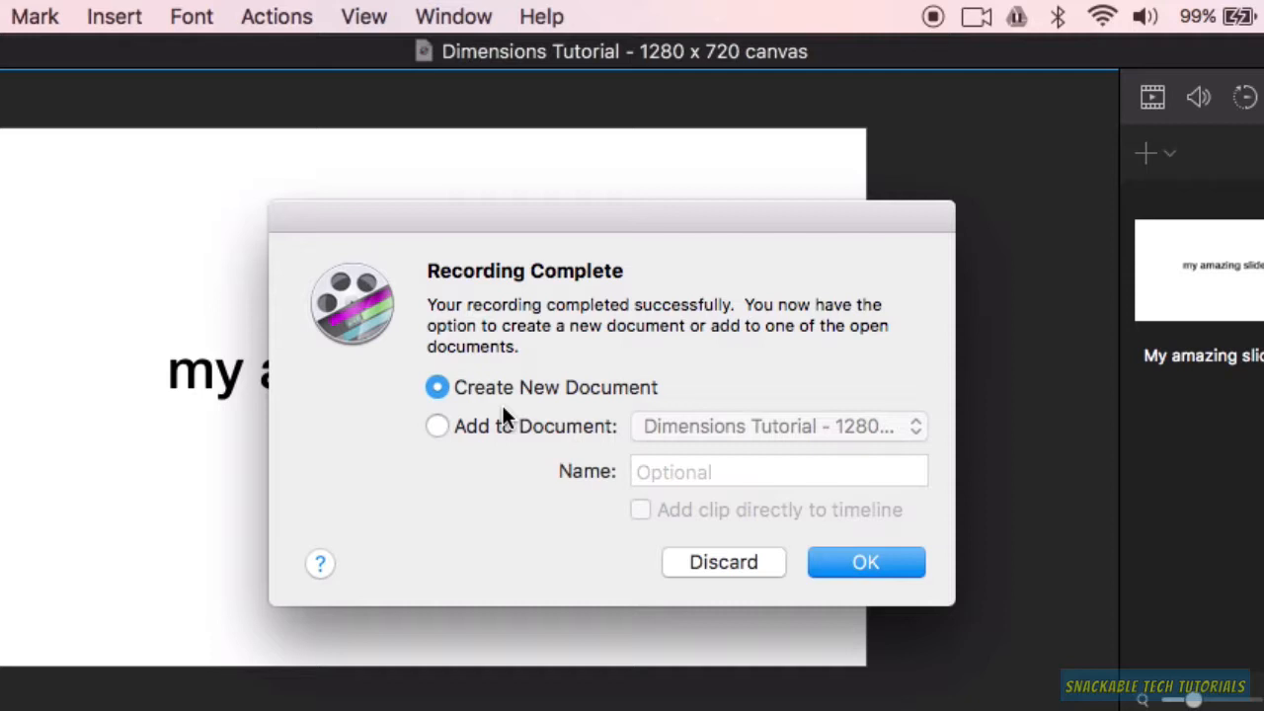
Step: Check which open documents the finished recording could be added to, and place it in a new document instead
click(437, 427)
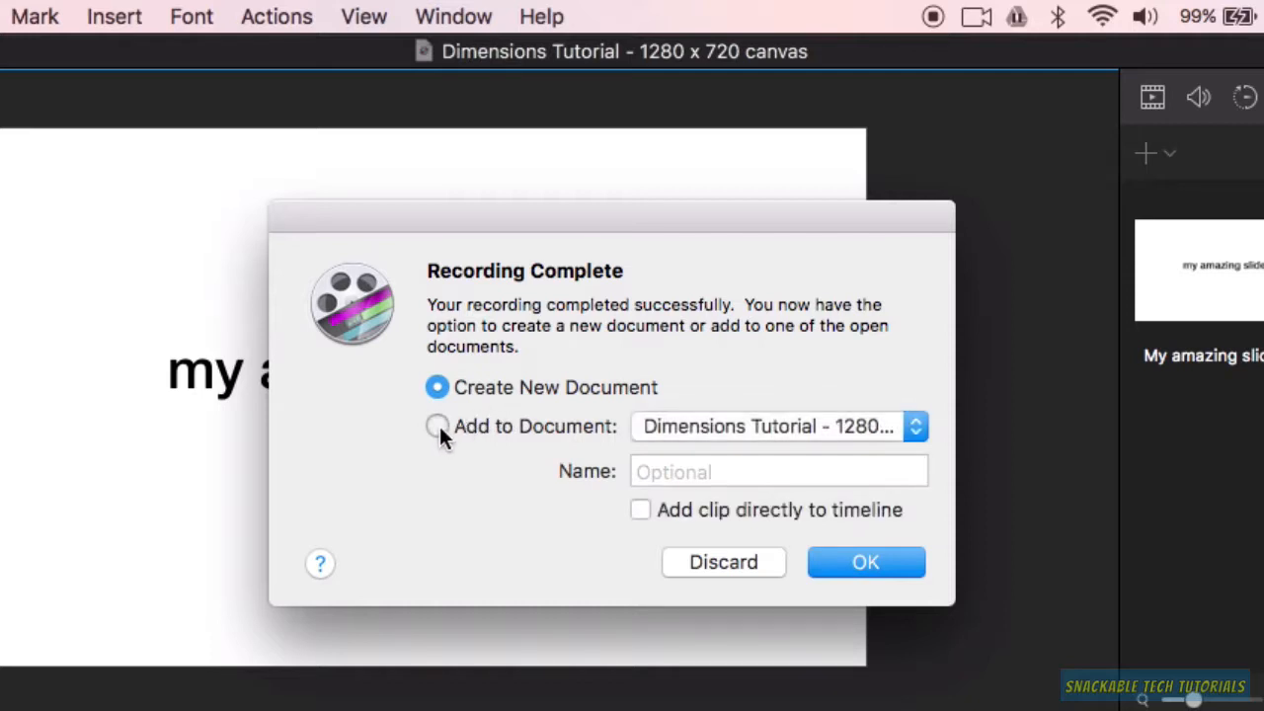
click(916, 429)
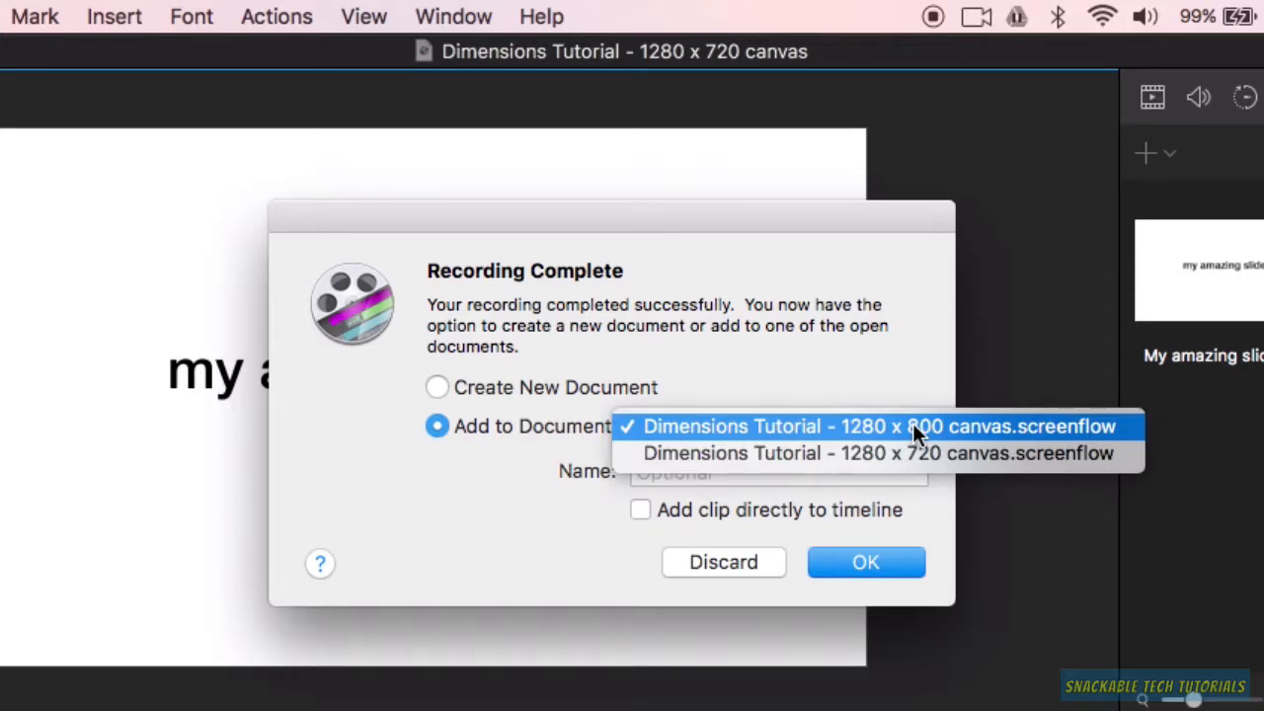
click(775, 353)
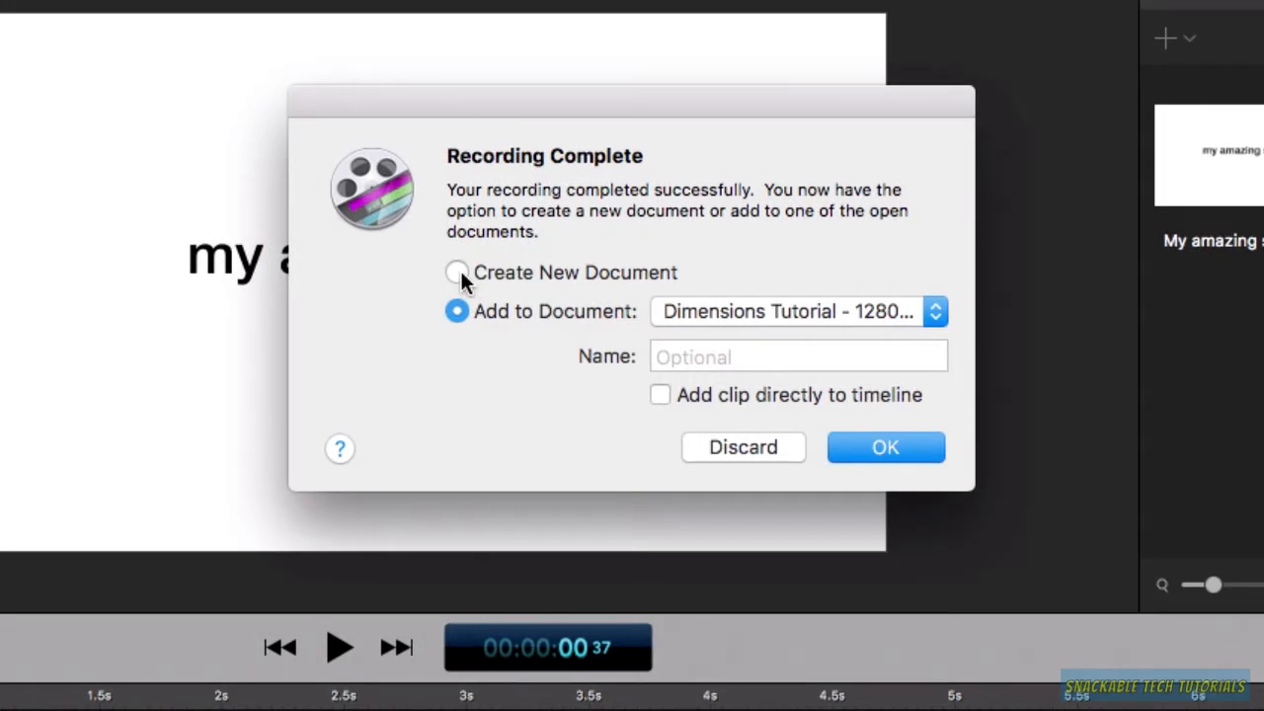
click(457, 272)
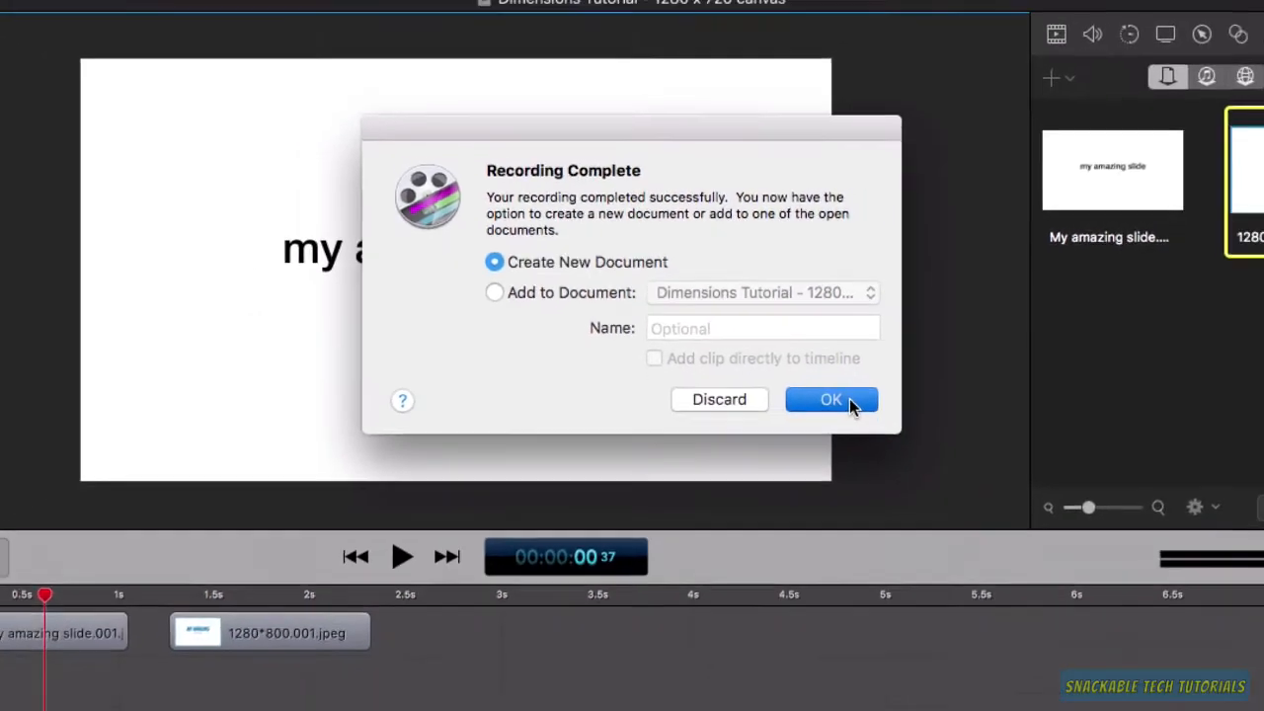
click(909, 448)
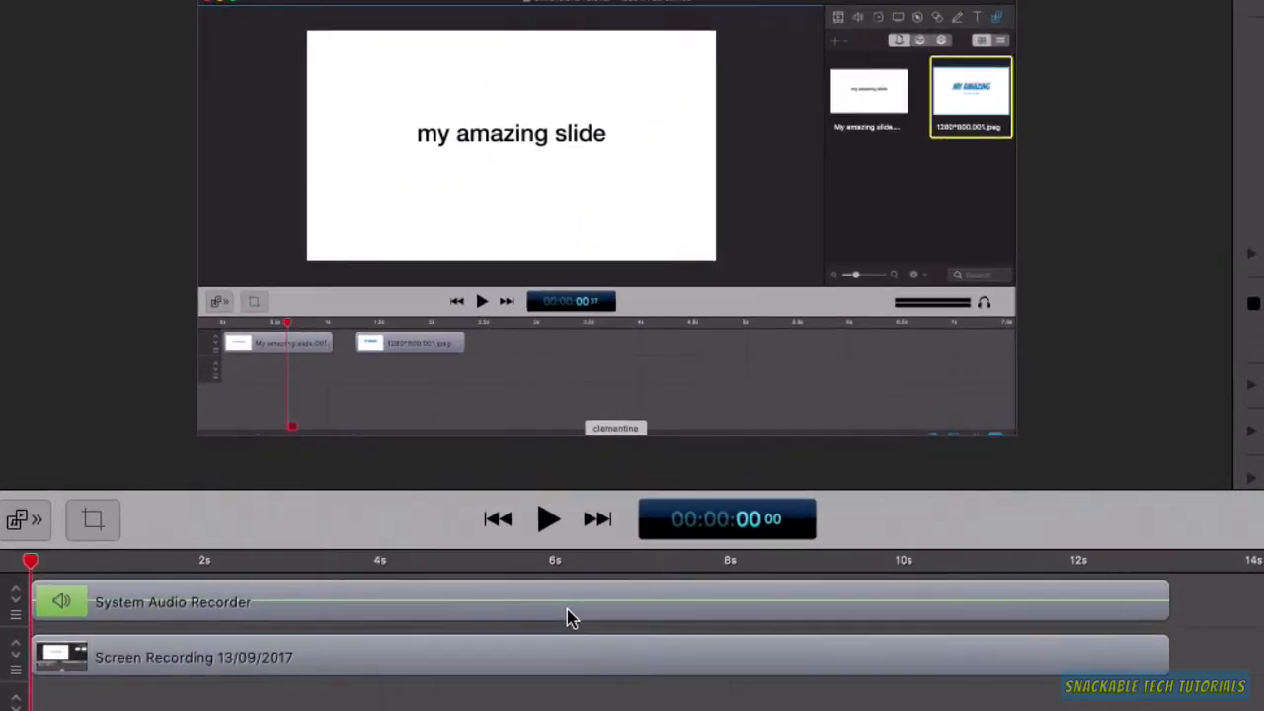
Step: Move the System Audio Recorder clip to the track below the screen recording in the timeline
click(474, 583)
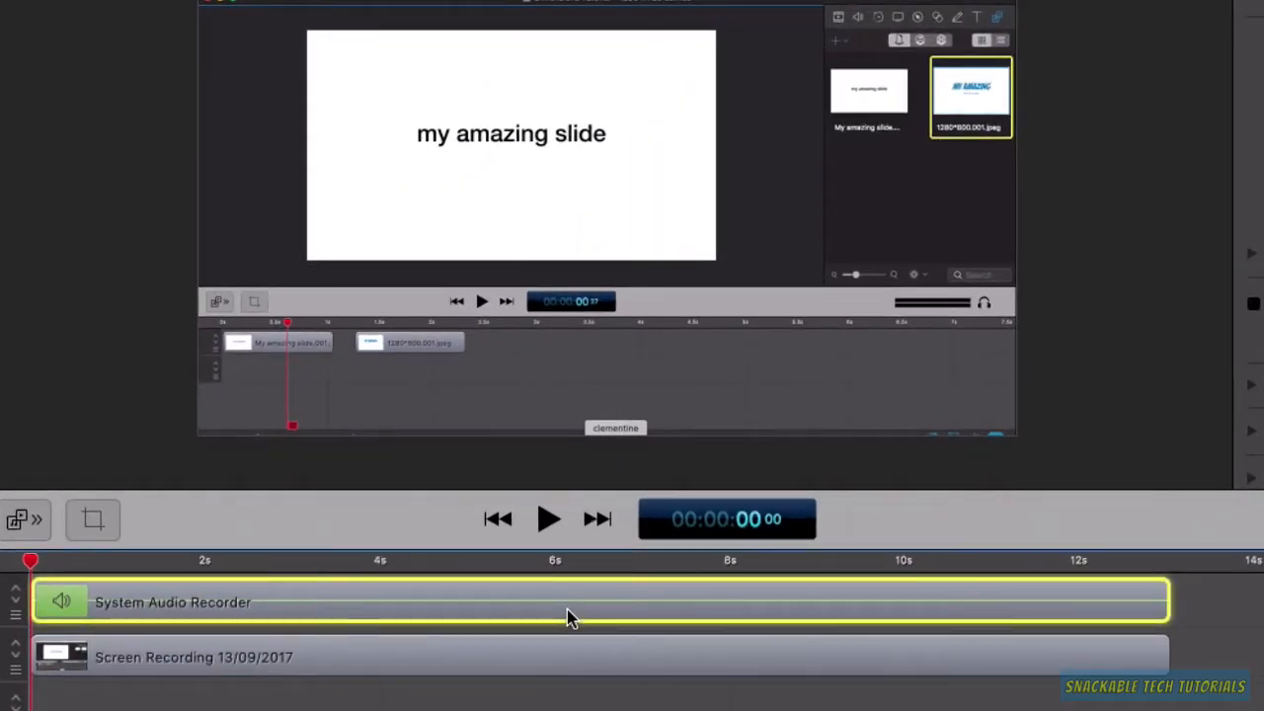
click(536, 672)
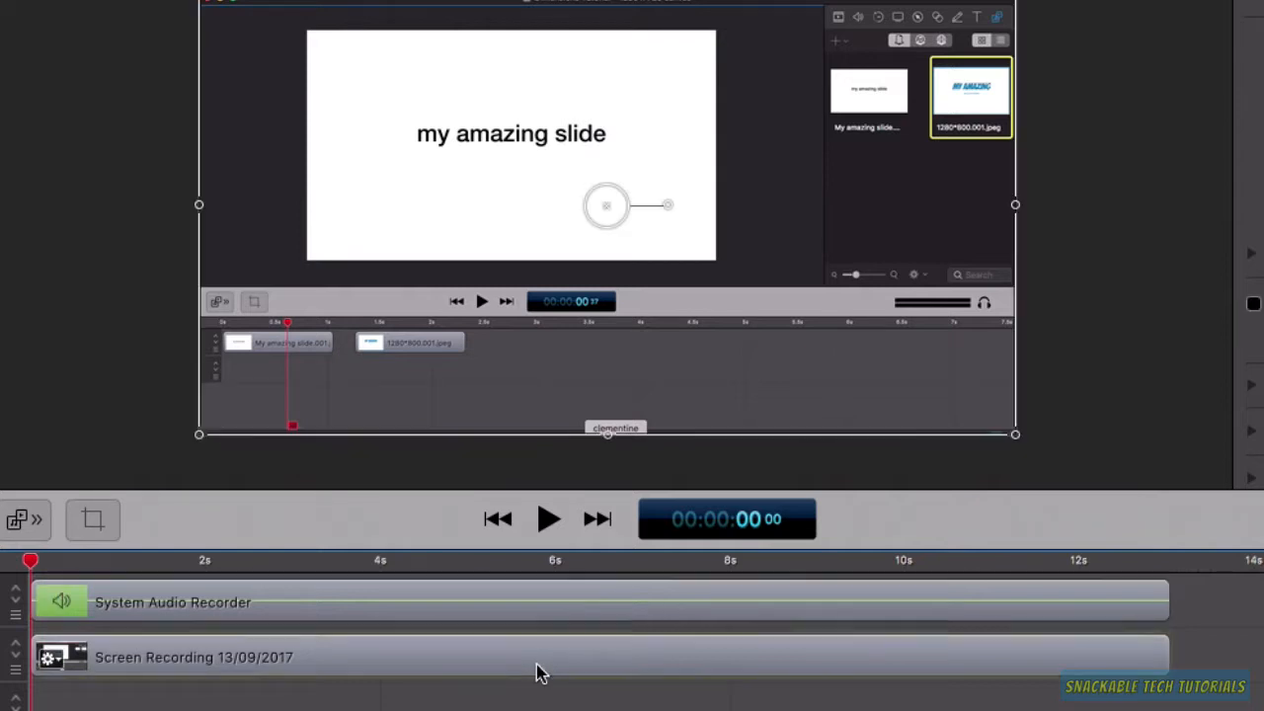
click(477, 604)
drag(476, 604, 467, 709)
drag(469, 631, 469, 632)
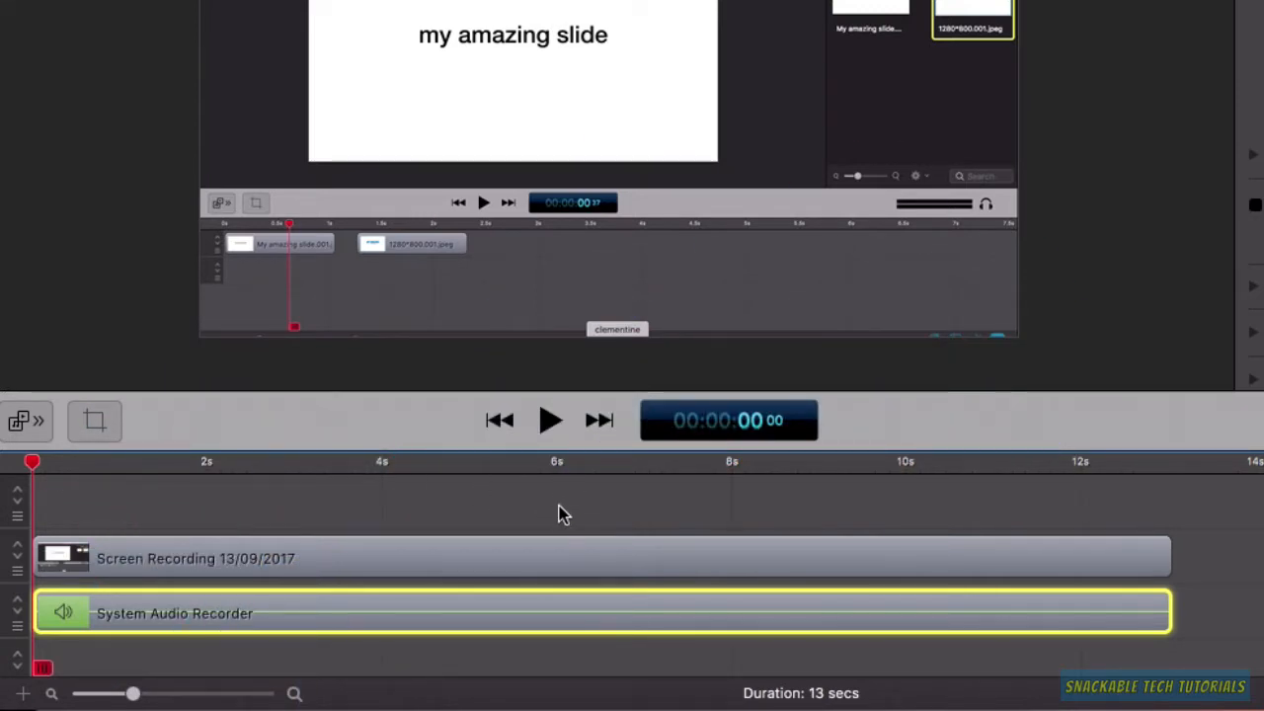
Step: Check the canvas dimensions of the new document and change them to the 1920 x 1080 preset
mouse_move(528, 553)
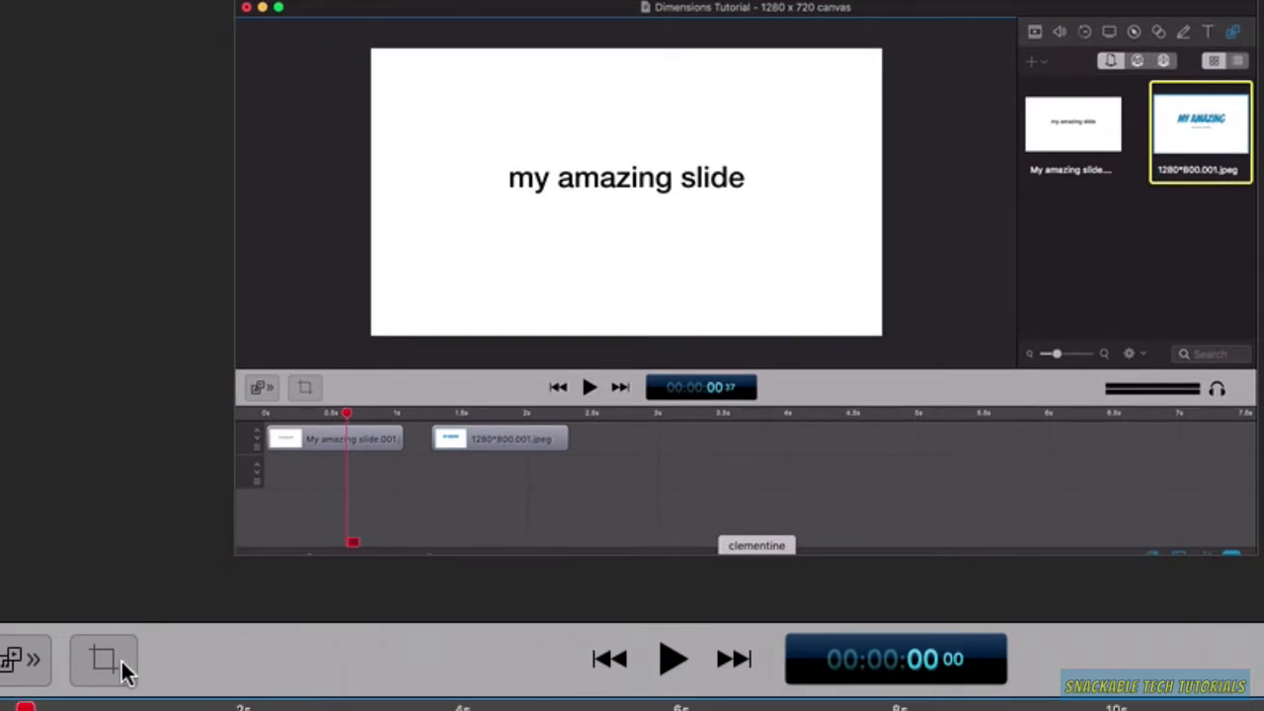
click(108, 660)
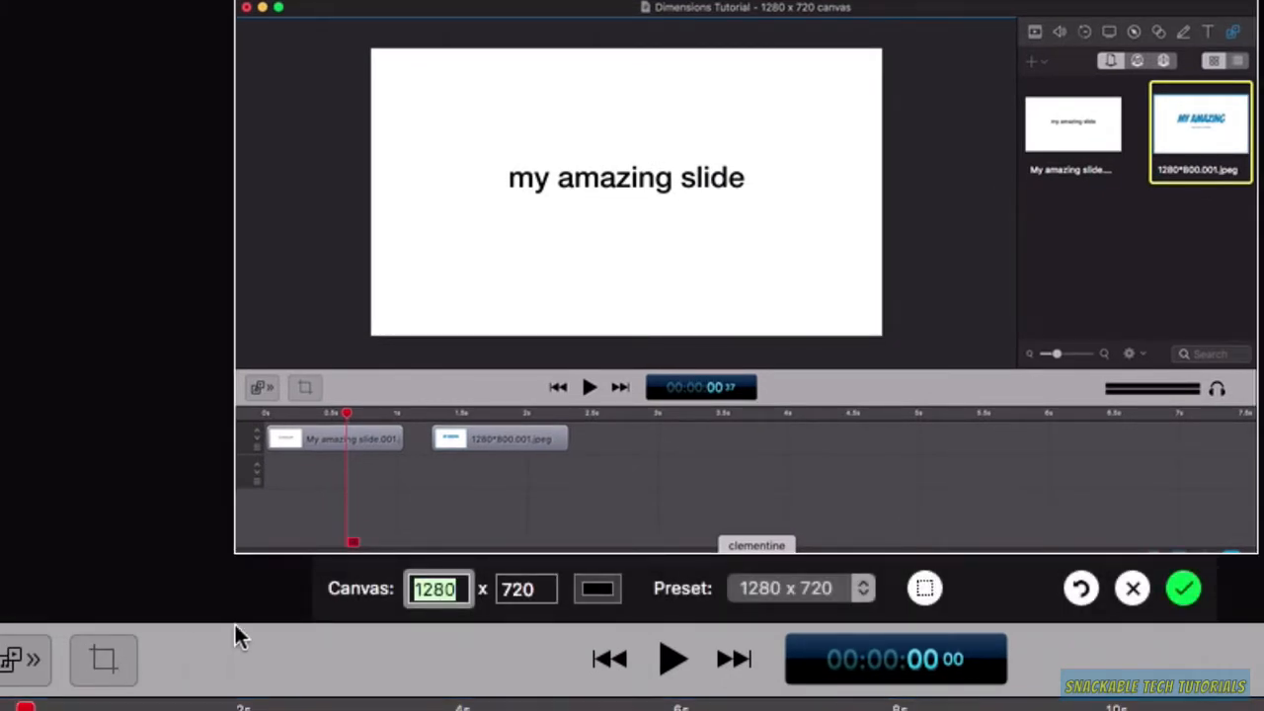
click(520, 592)
click(423, 589)
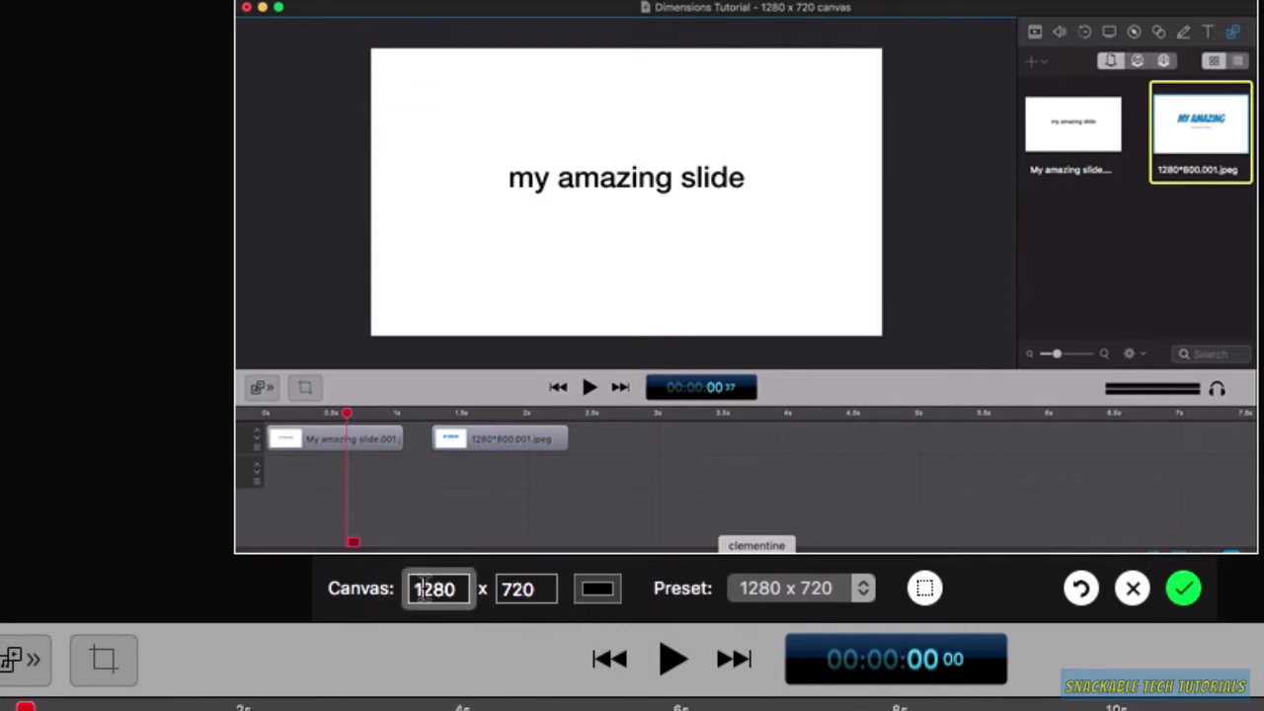
click(539, 589)
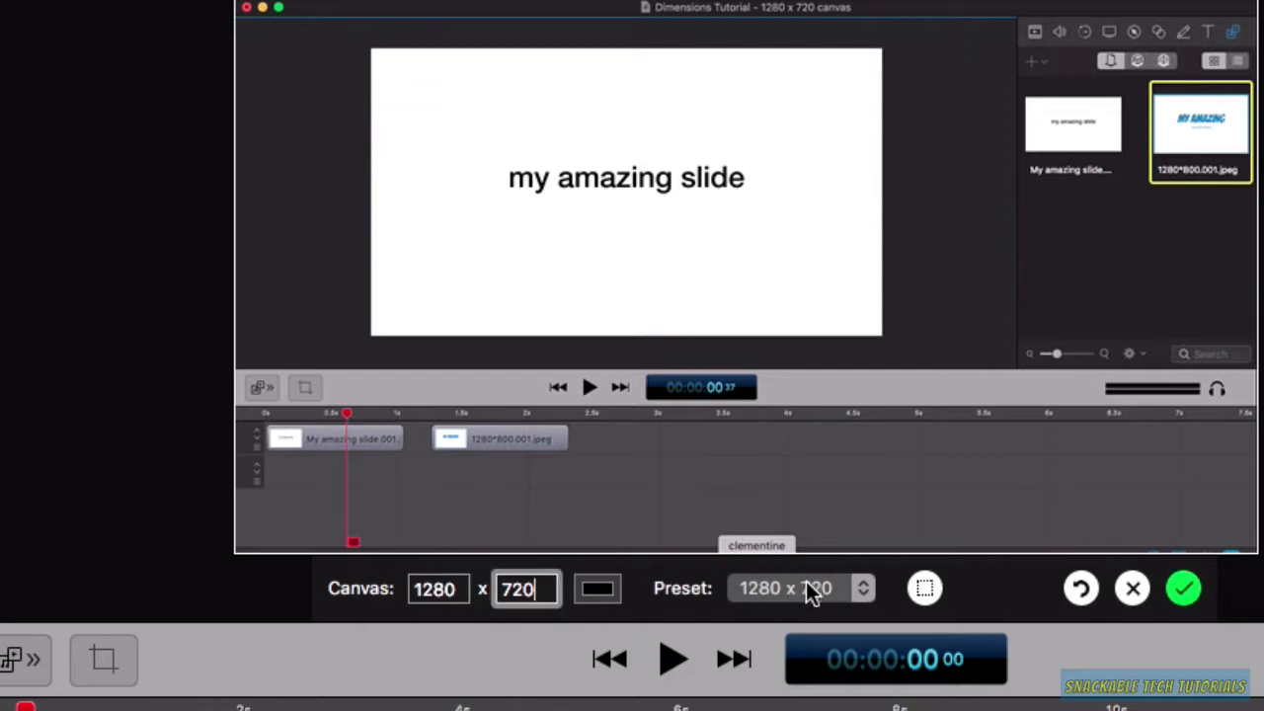
click(862, 588)
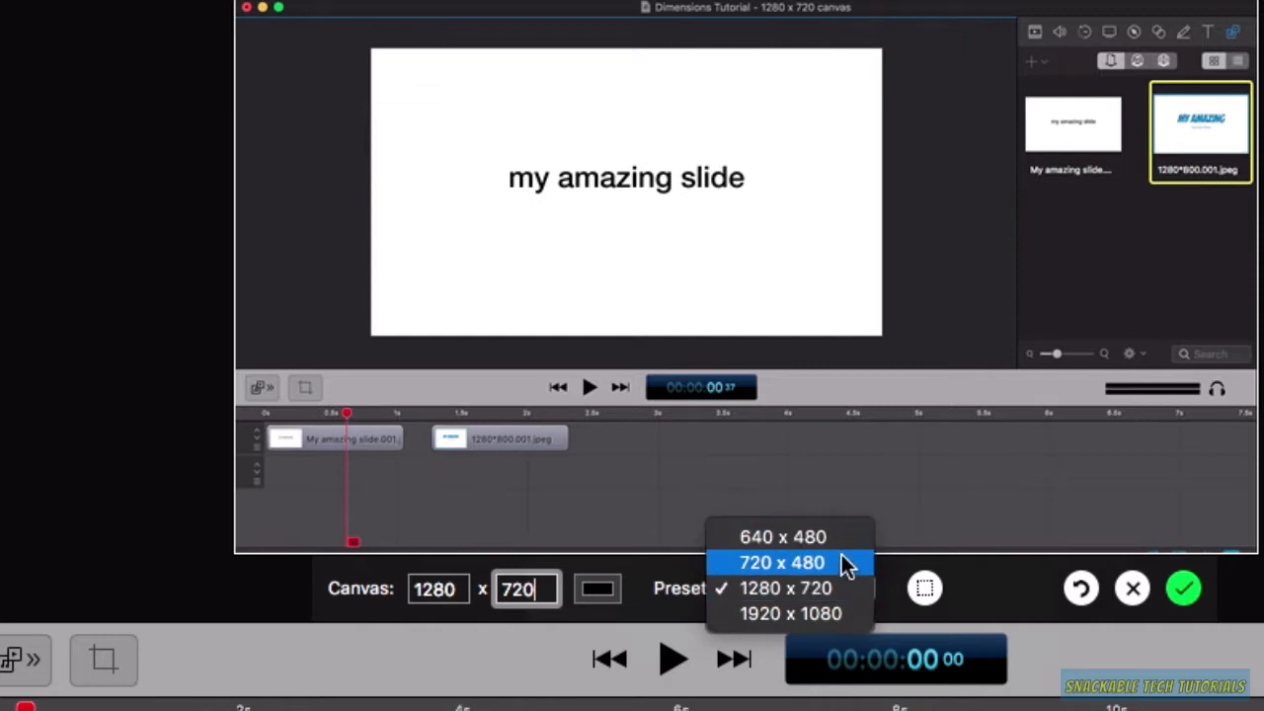
click(835, 613)
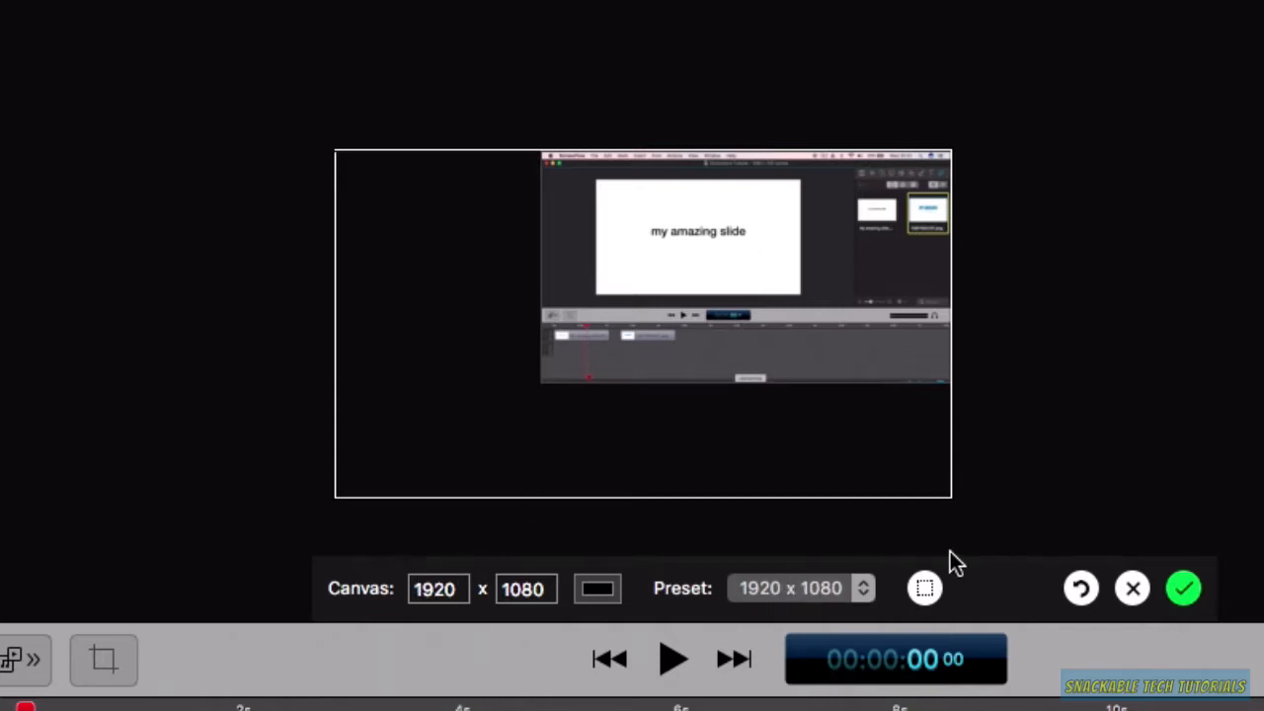
click(1184, 588)
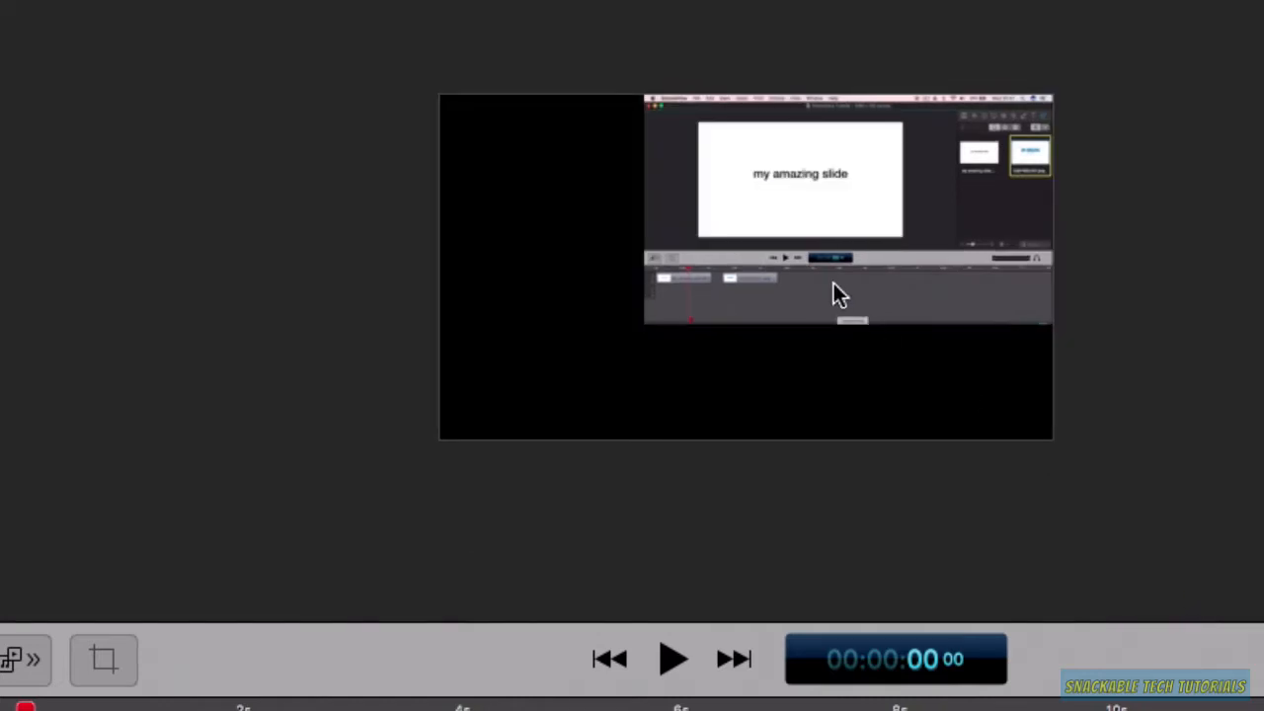
Step: Enlarge the screen recording from its lower-left corner until it fills the canvas
click(723, 251)
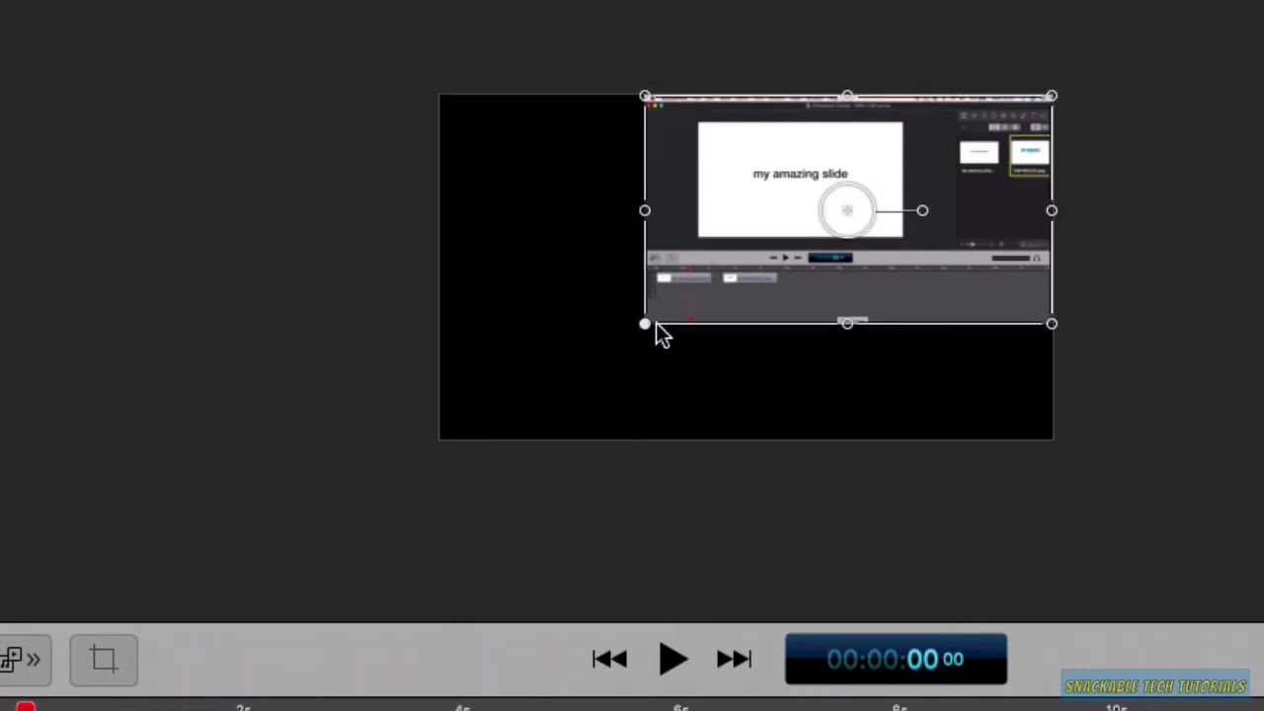
drag(647, 326, 451, 449)
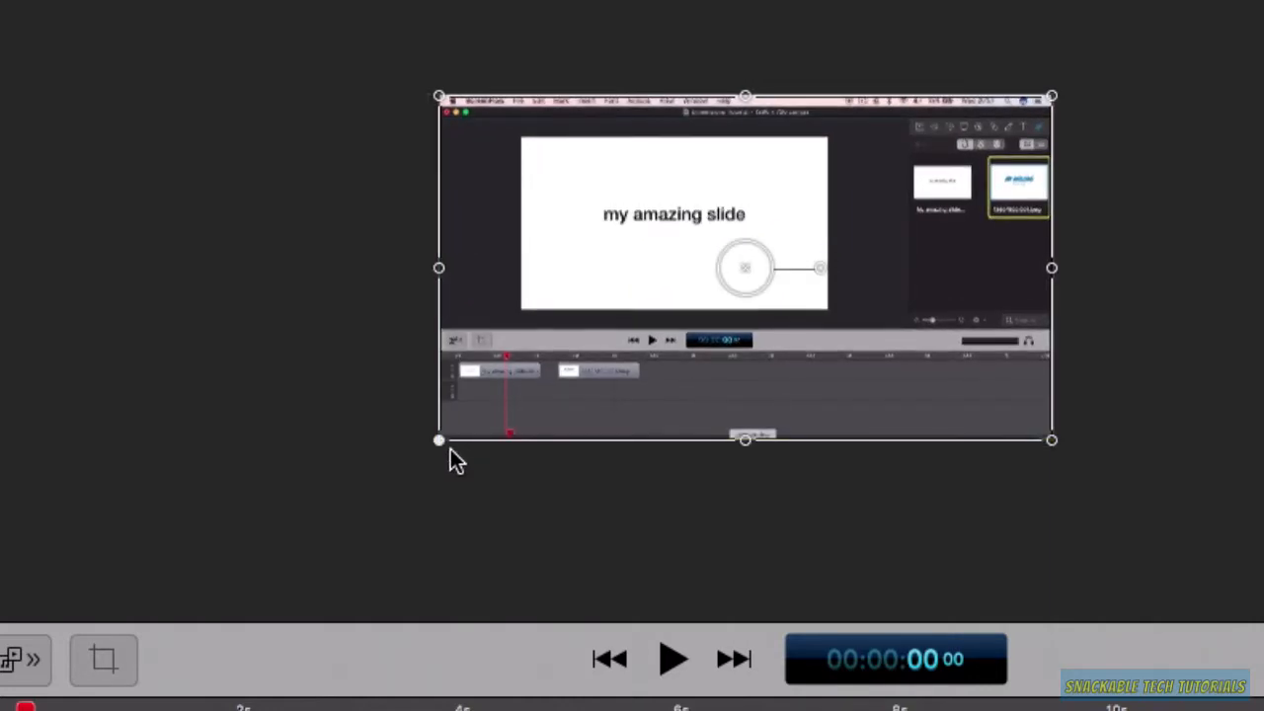
click(444, 527)
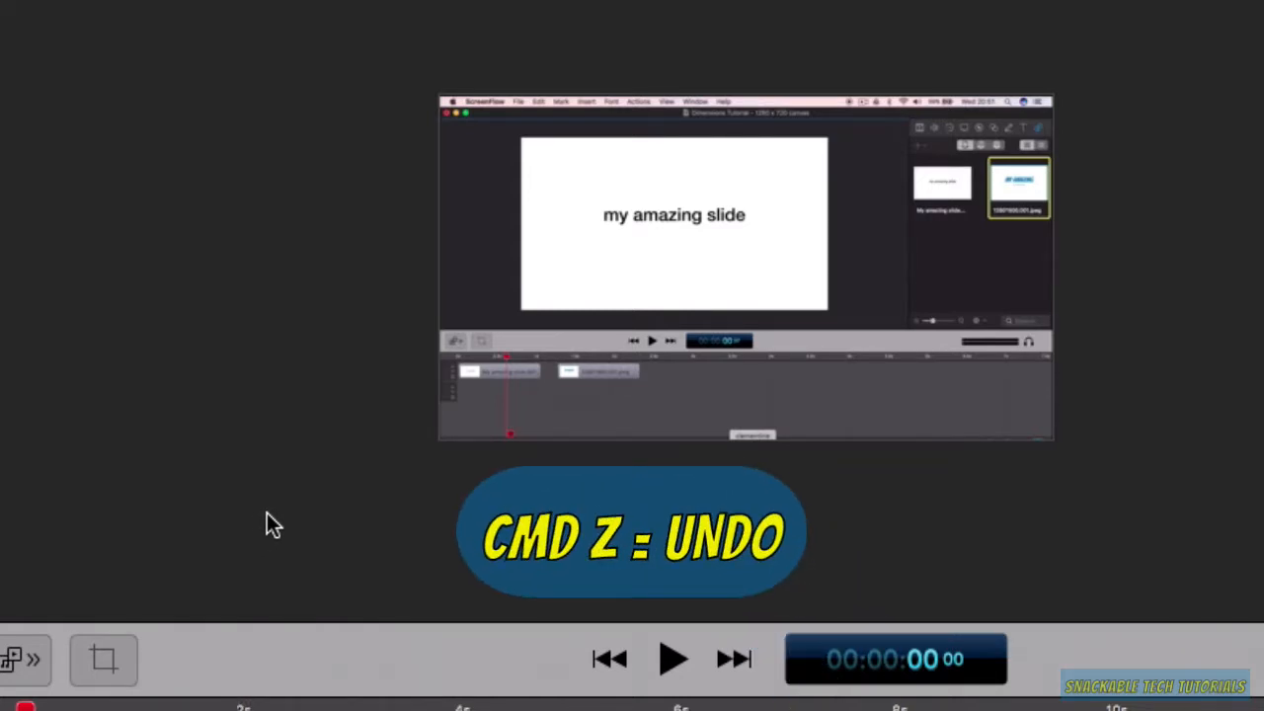
Step: Undo the enlargement of the screen recording and the change of canvas size
key(super+z)
key(super+z)
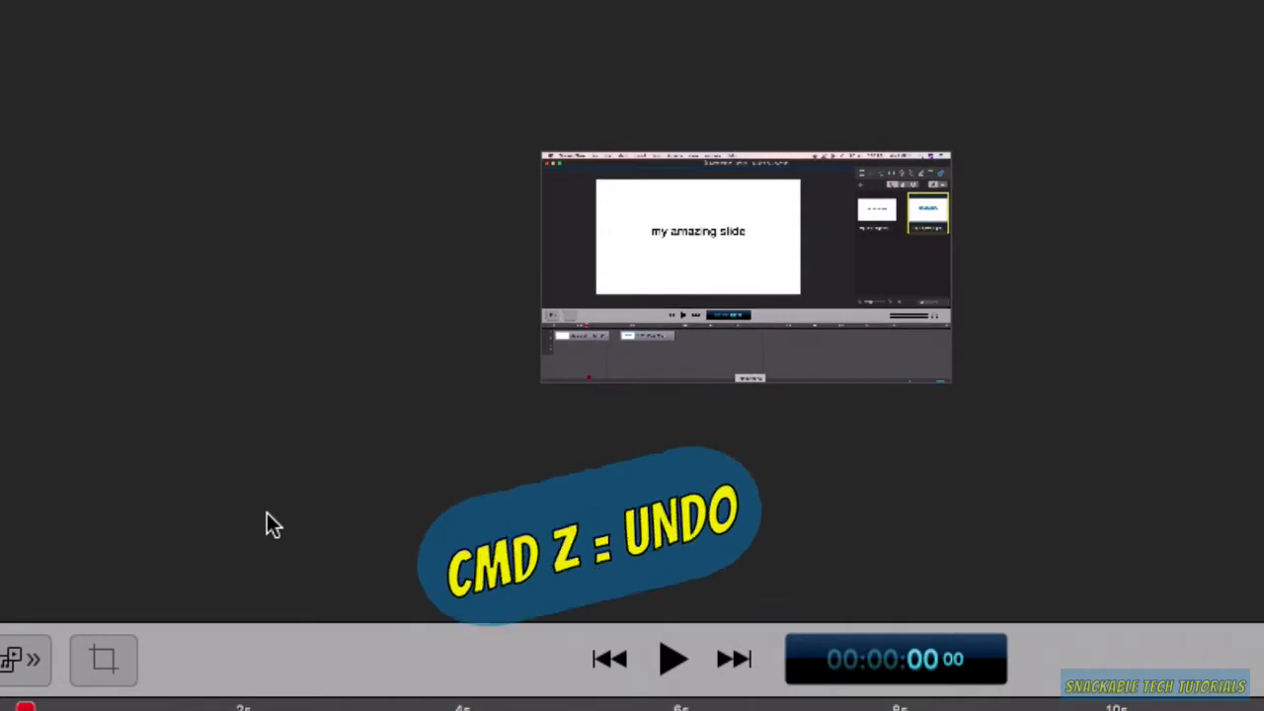
key(super+z)
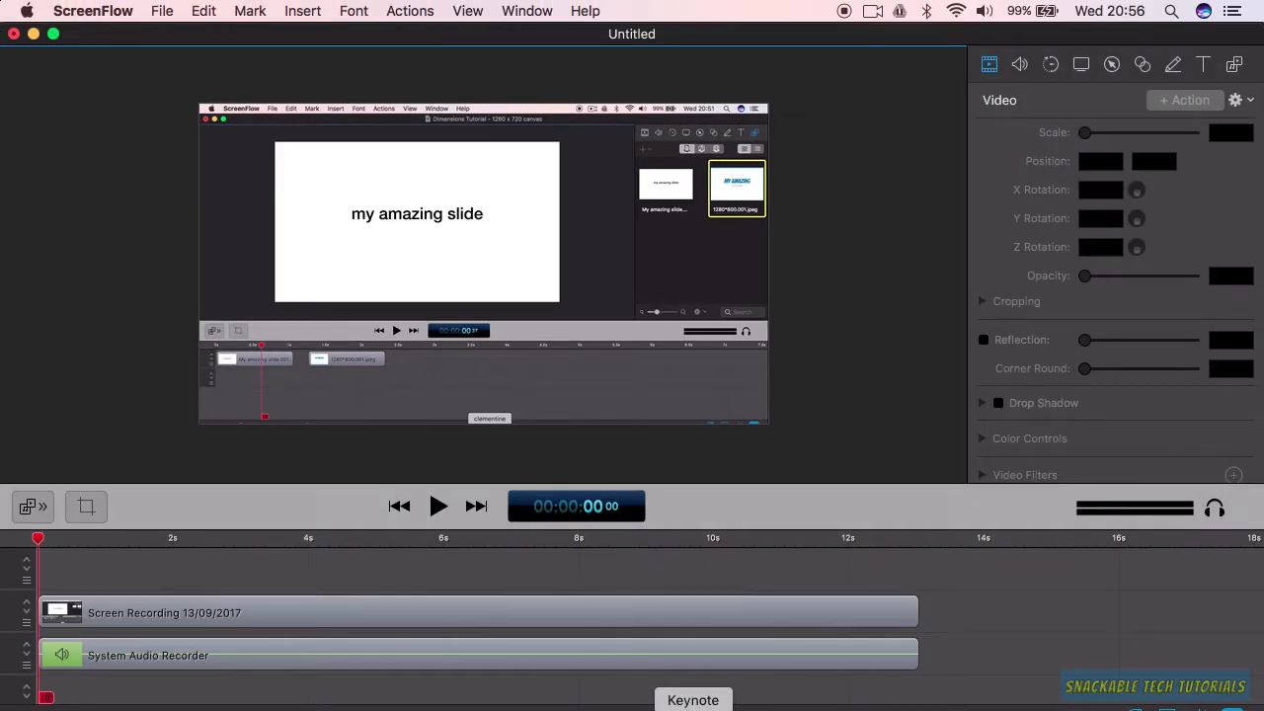
Step: Switch to Keynote and set a custom slide size of 1280 pts wide by 720 pts high for the slideshow
click(693, 706)
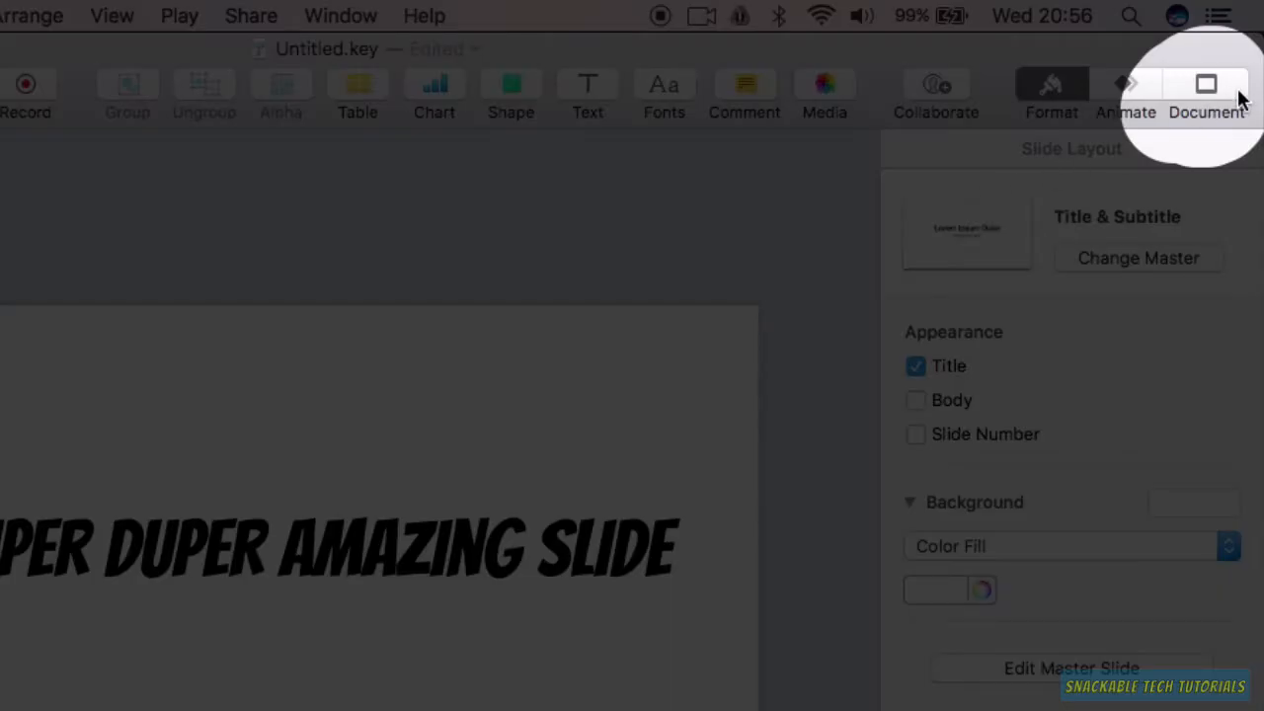
click(1240, 99)
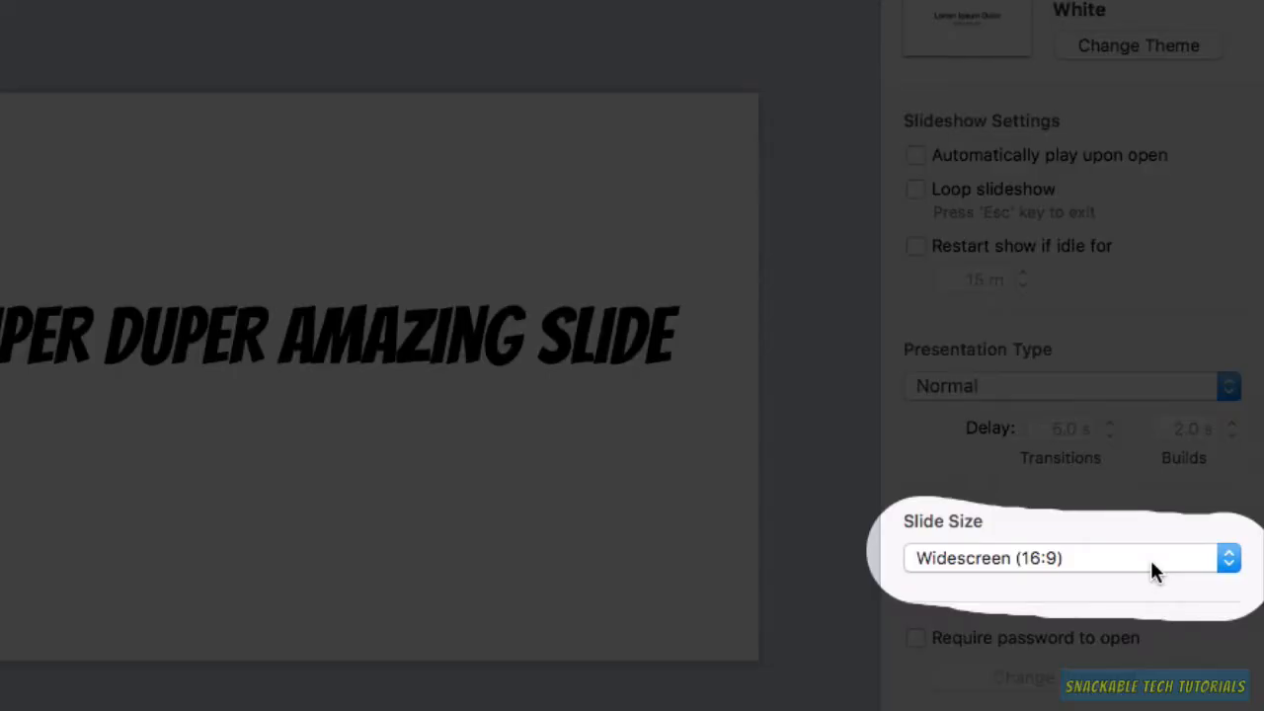
click(1149, 557)
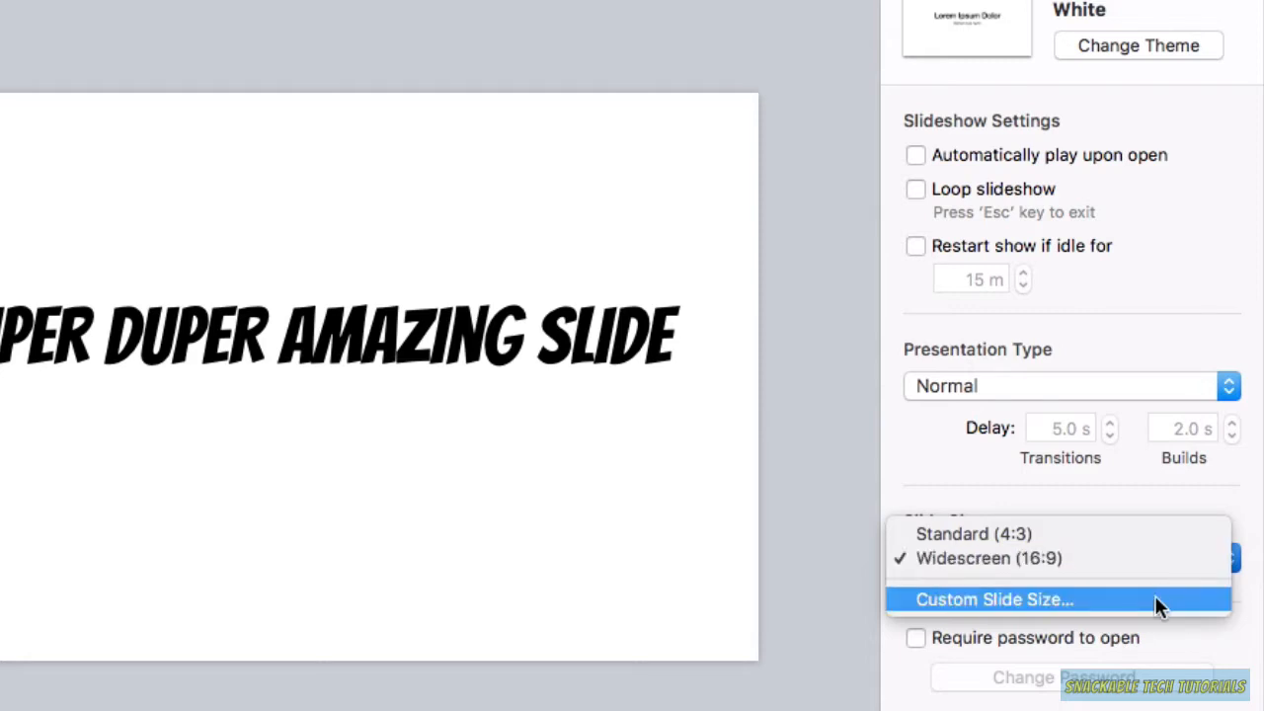
click(1154, 598)
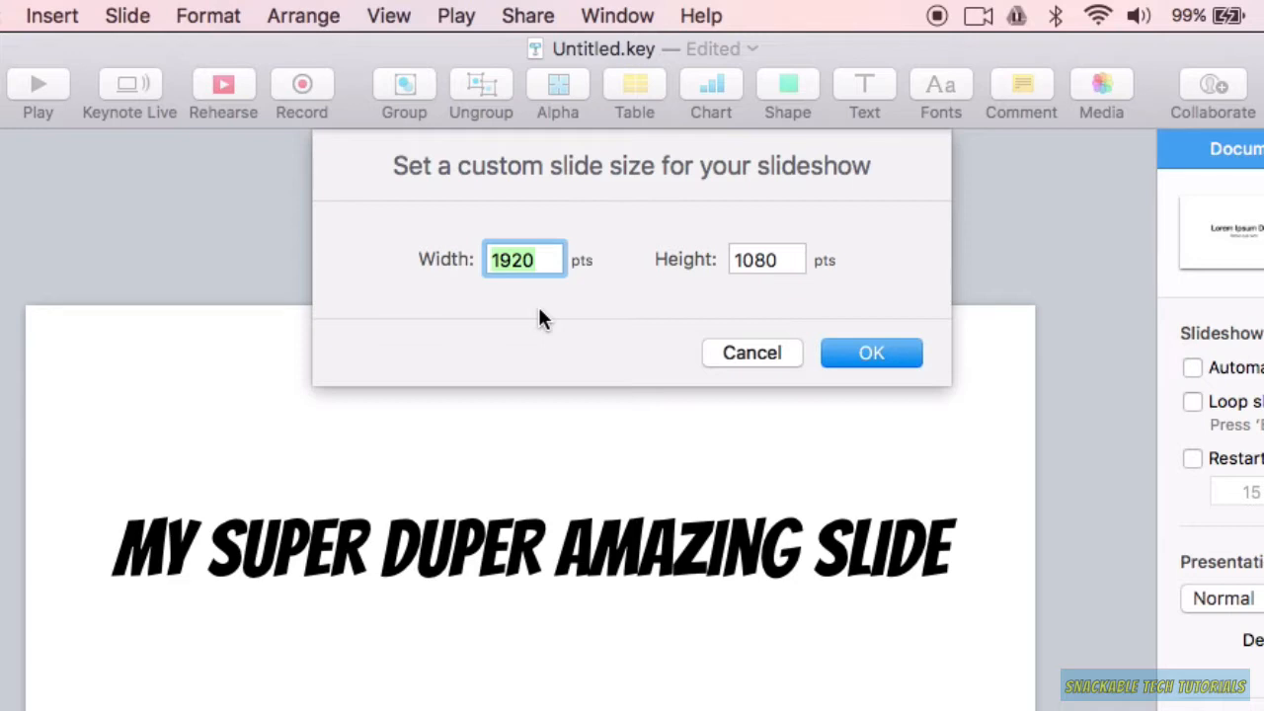
text(1)
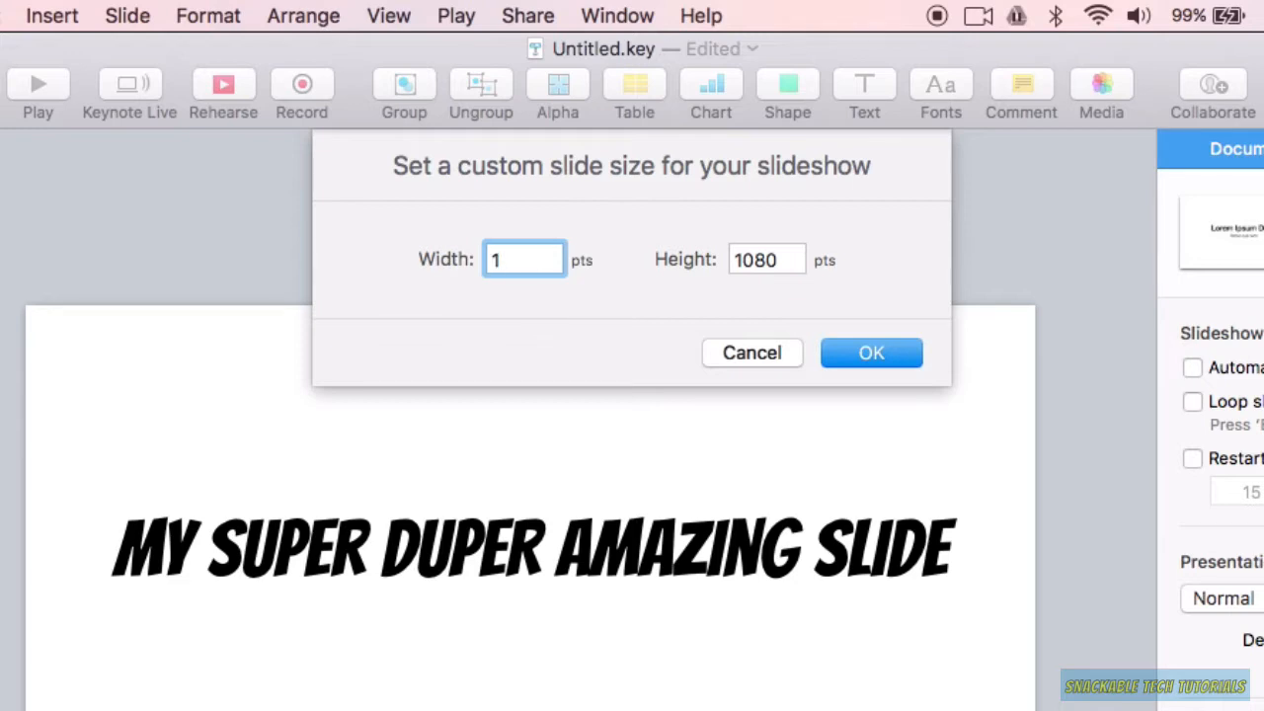
text(280)
key(Tab)
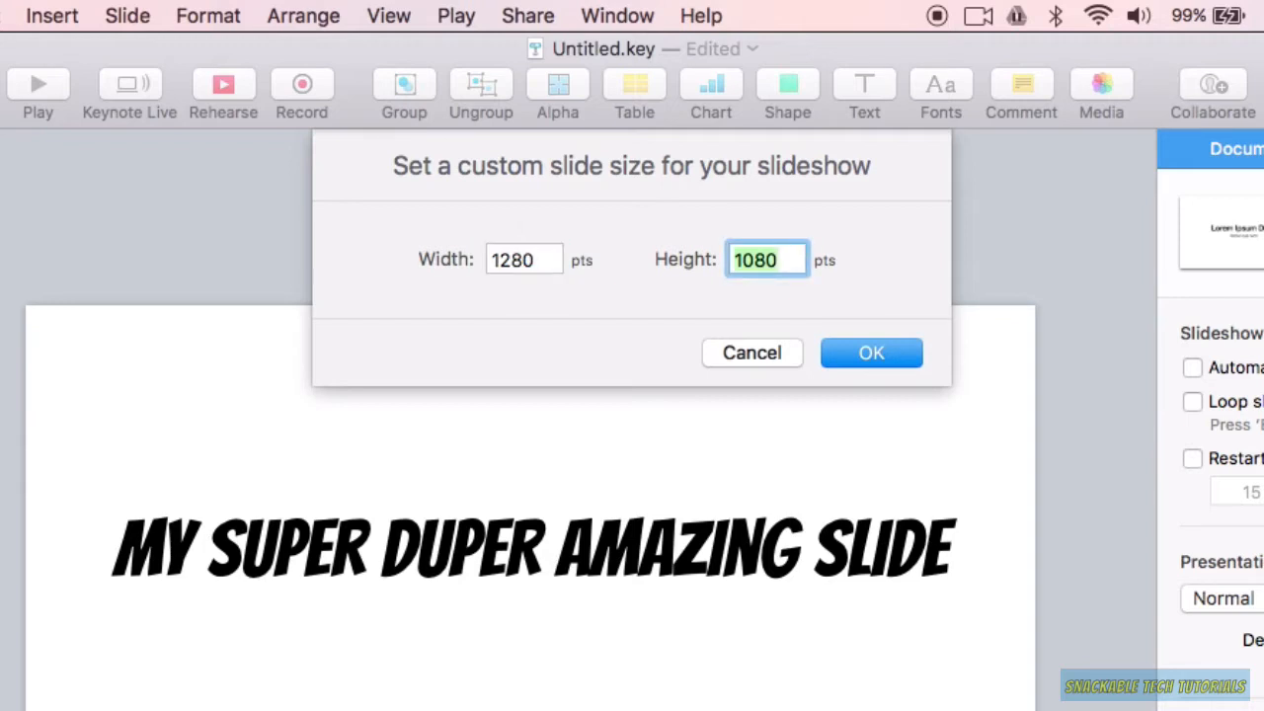
text(720)
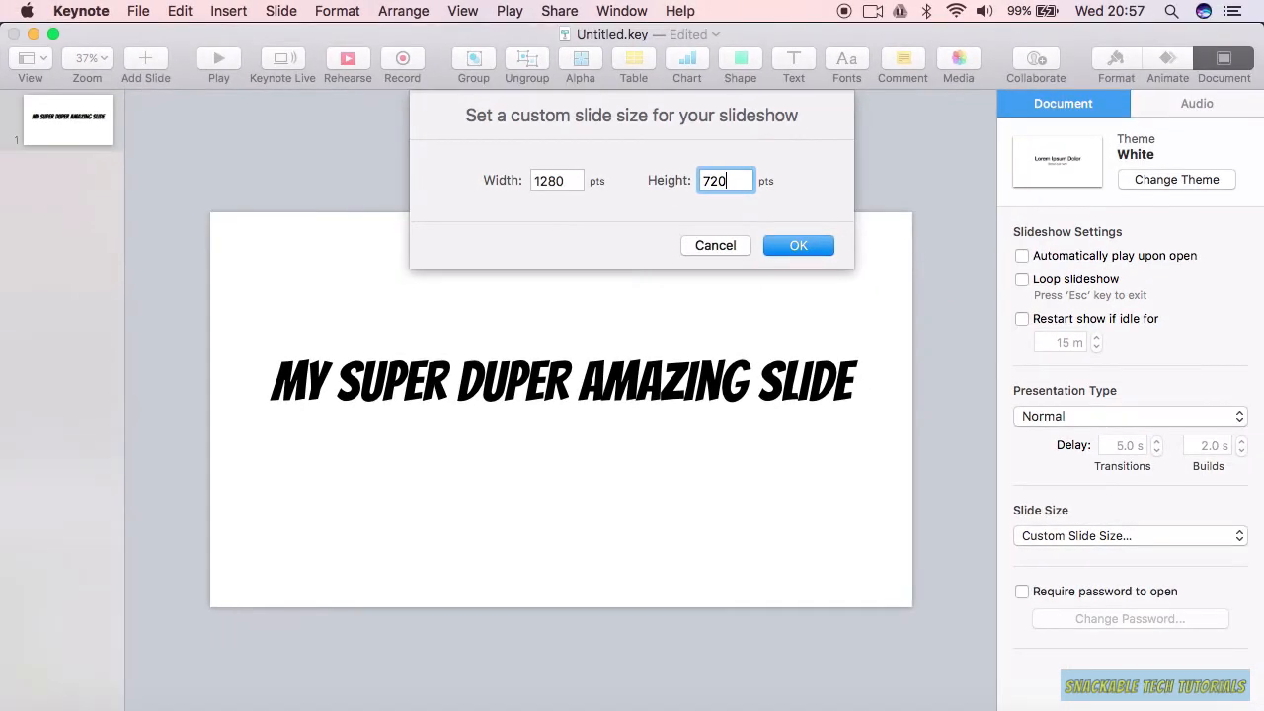
click(800, 246)
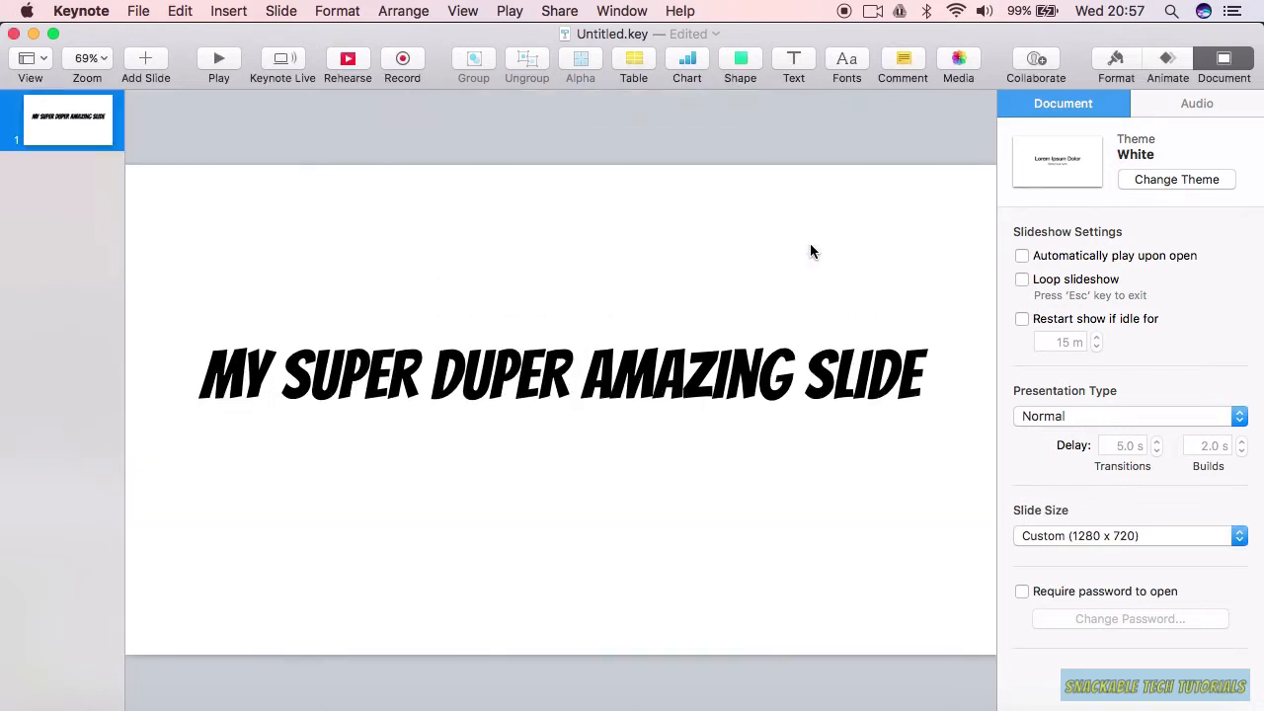
scroll(810, 251, down, 3)
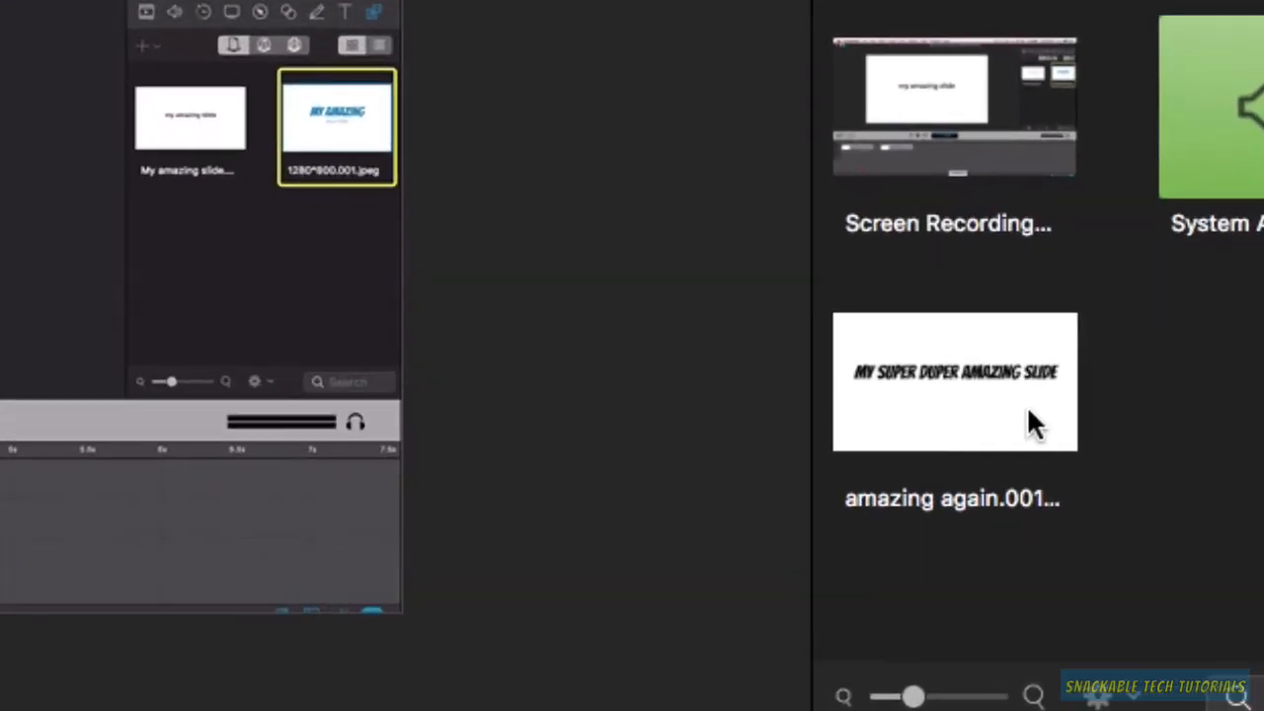
Step: Add the "amazing again.001" image from the media library to the screen recording's track, starting at about 16 seconds
click(1074, 332)
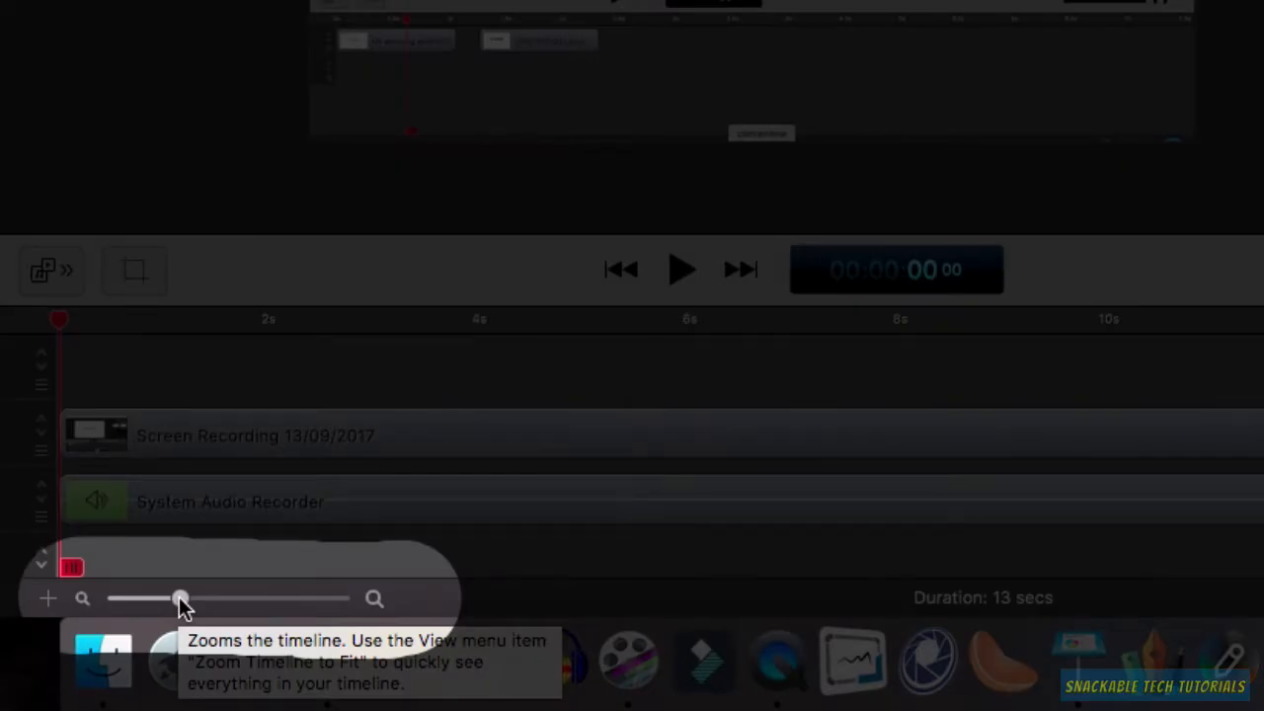
drag(181, 602, 136, 598)
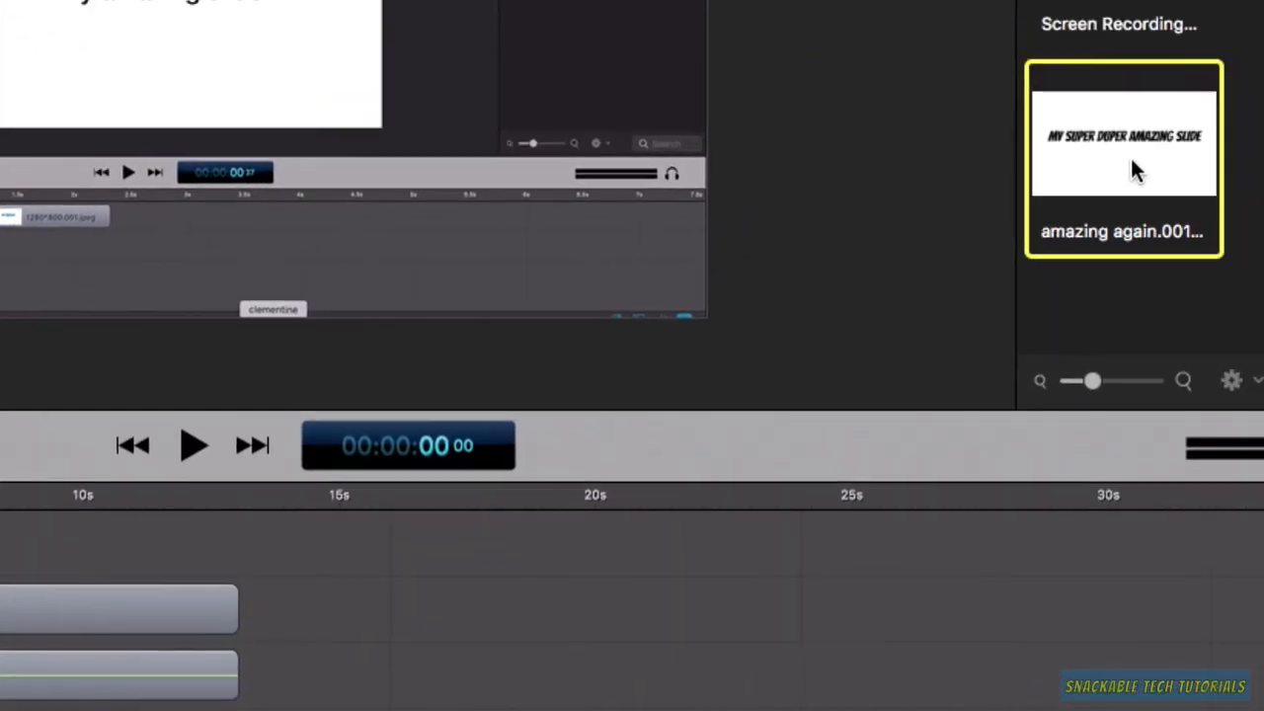
drag(1060, 167, 395, 622)
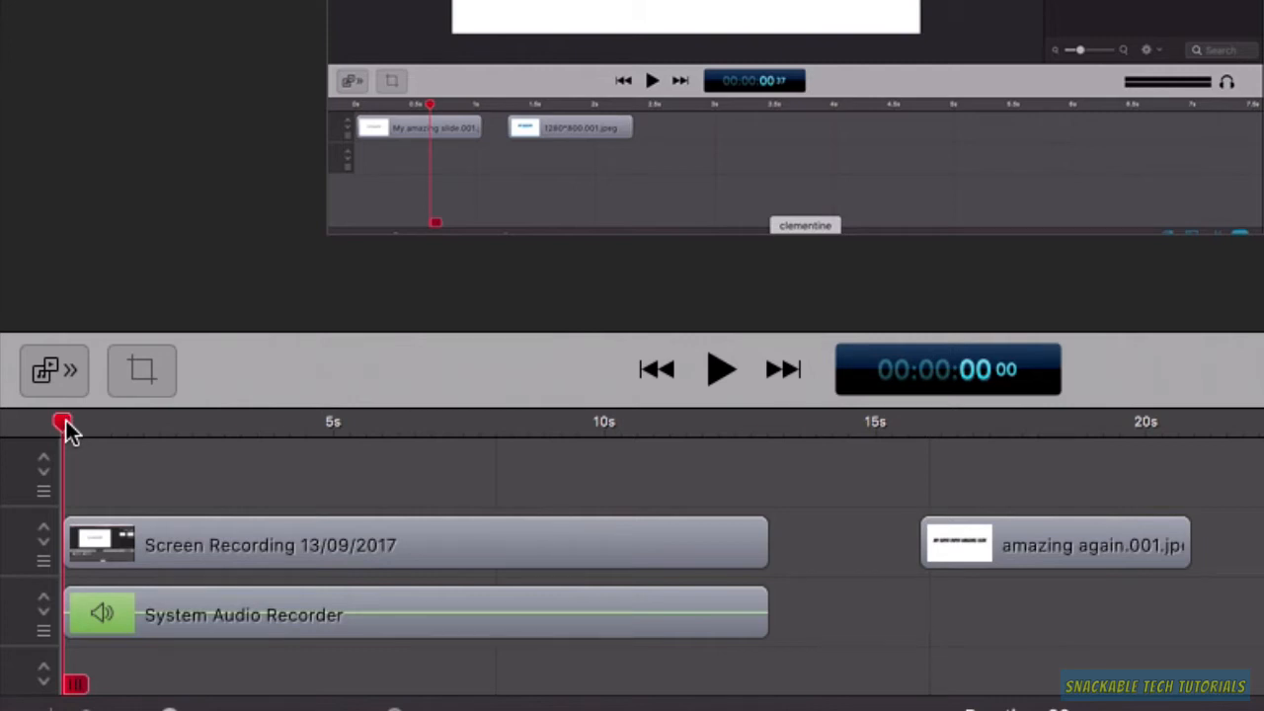
Step: Scrub through the screen recording and the gap after it, return to the start, and preview the "amazing again.001" slide on the canvas
drag(65, 425, 884, 451)
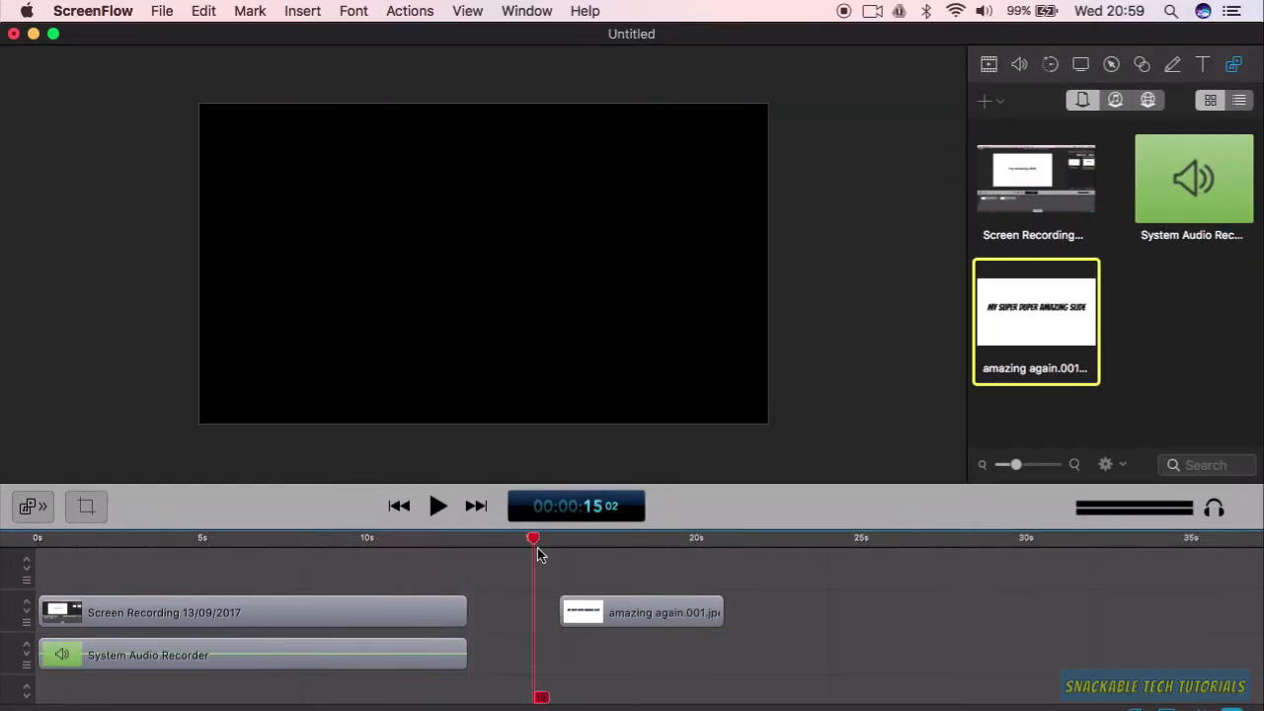
drag(537, 553, 483, 546)
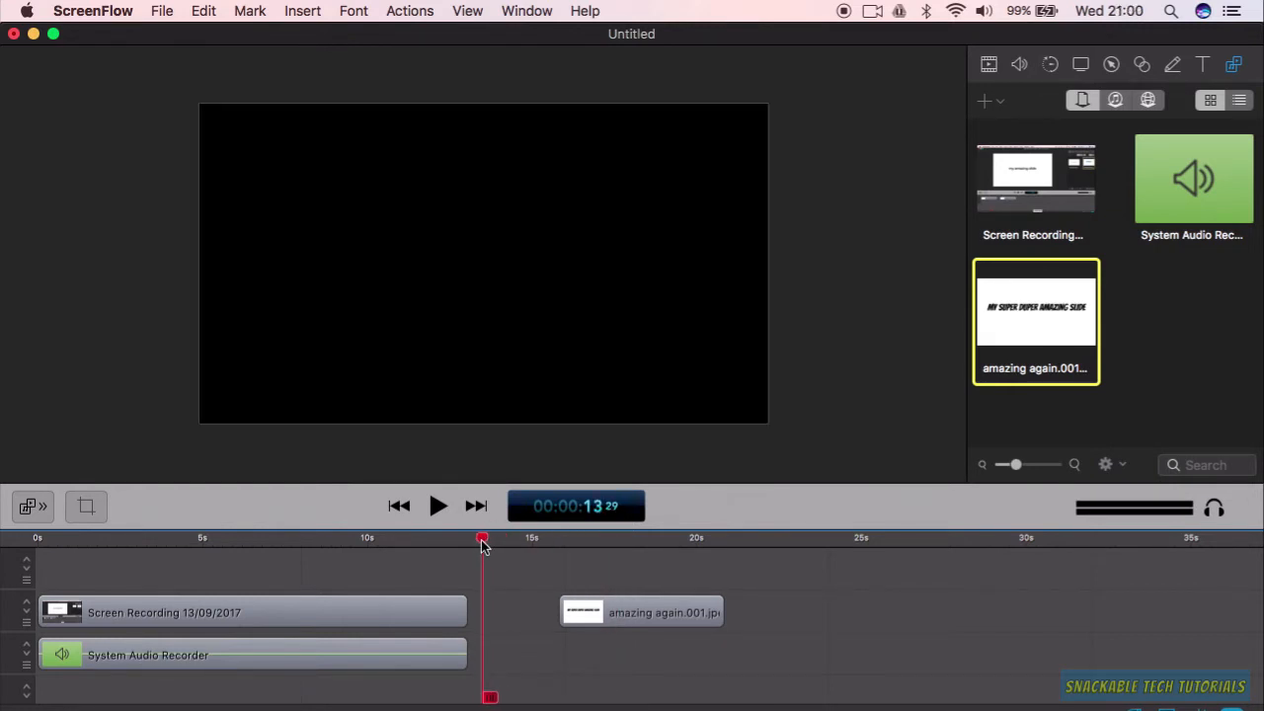
click(400, 506)
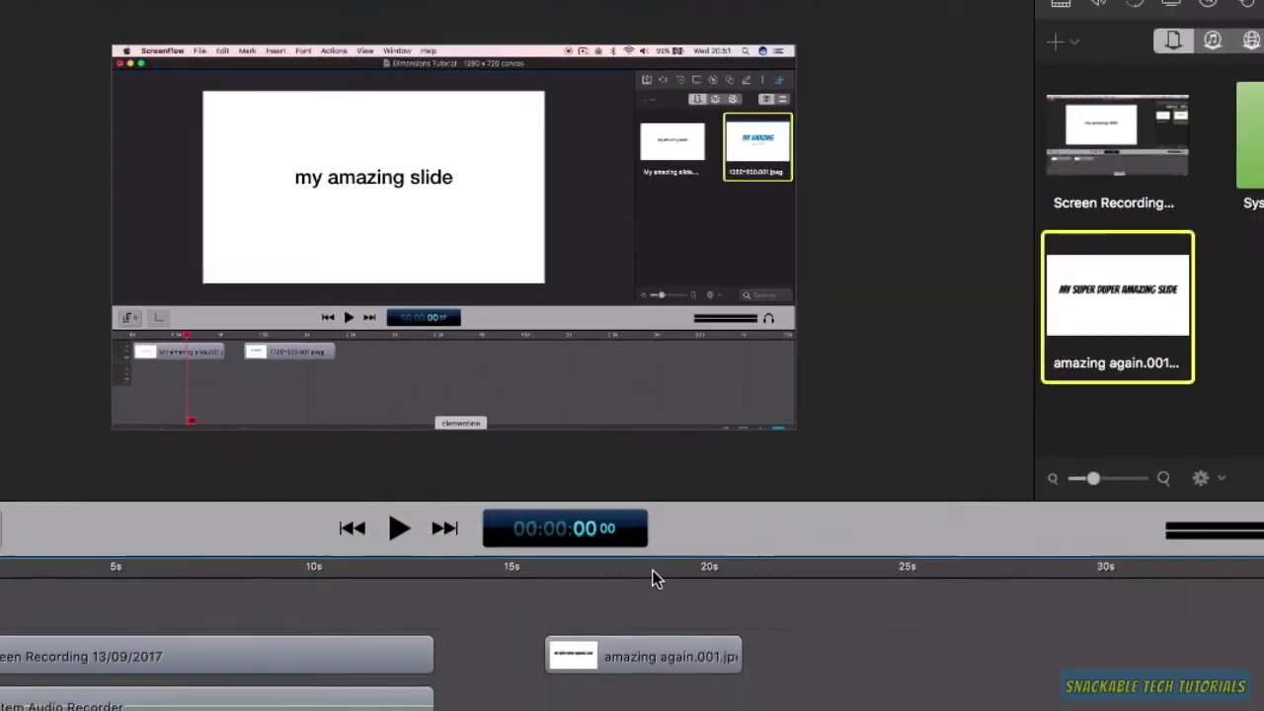
click(661, 651)
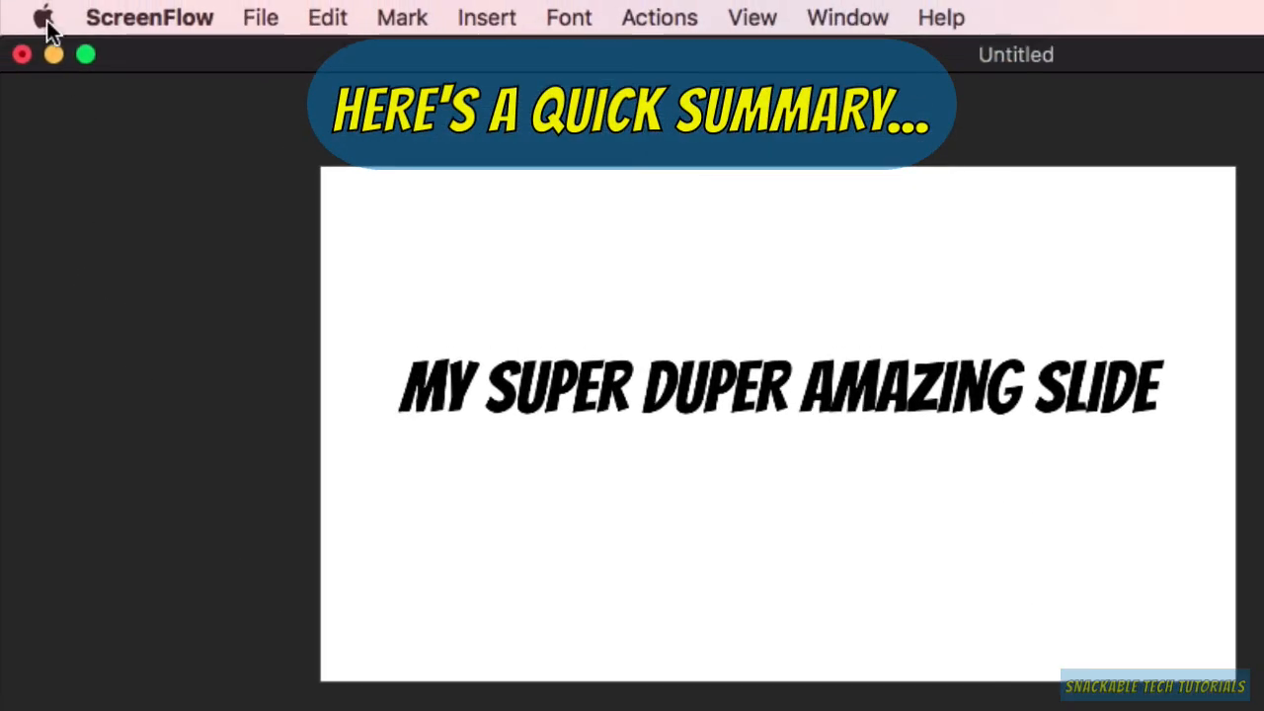
Step: Open the About This Mac display information to check the built-in display's resolution
click(47, 22)
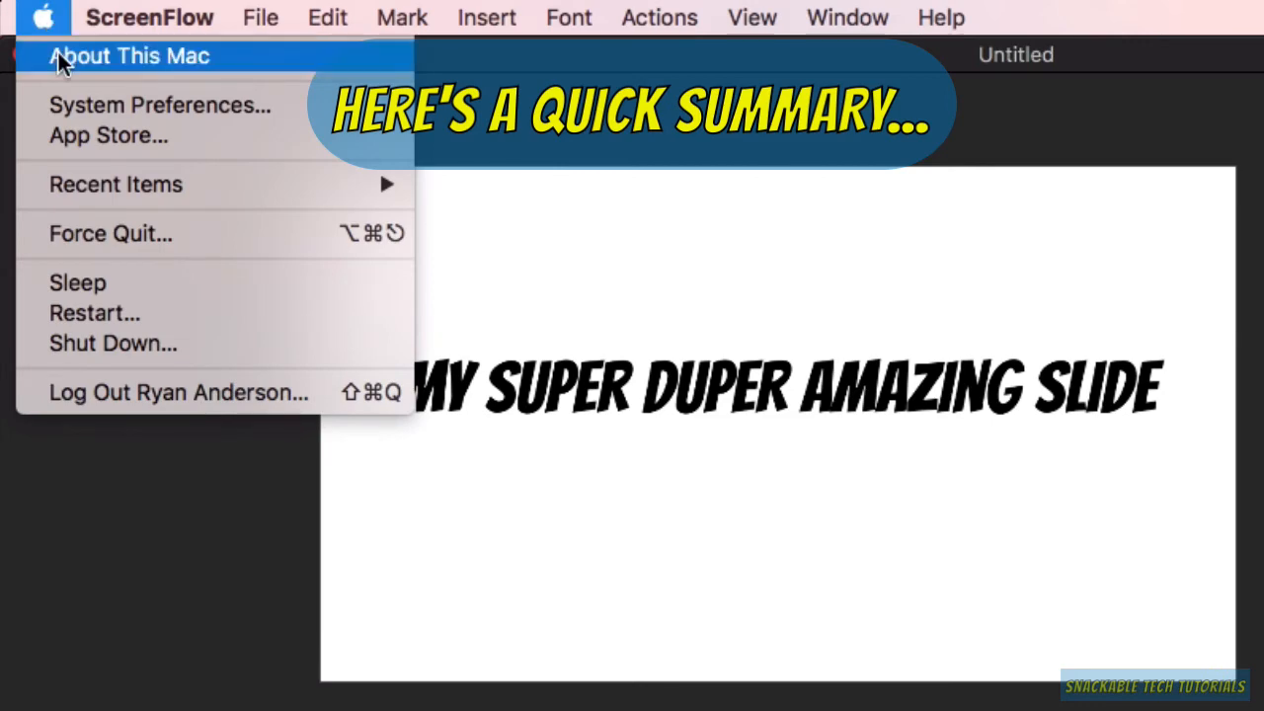
click(60, 61)
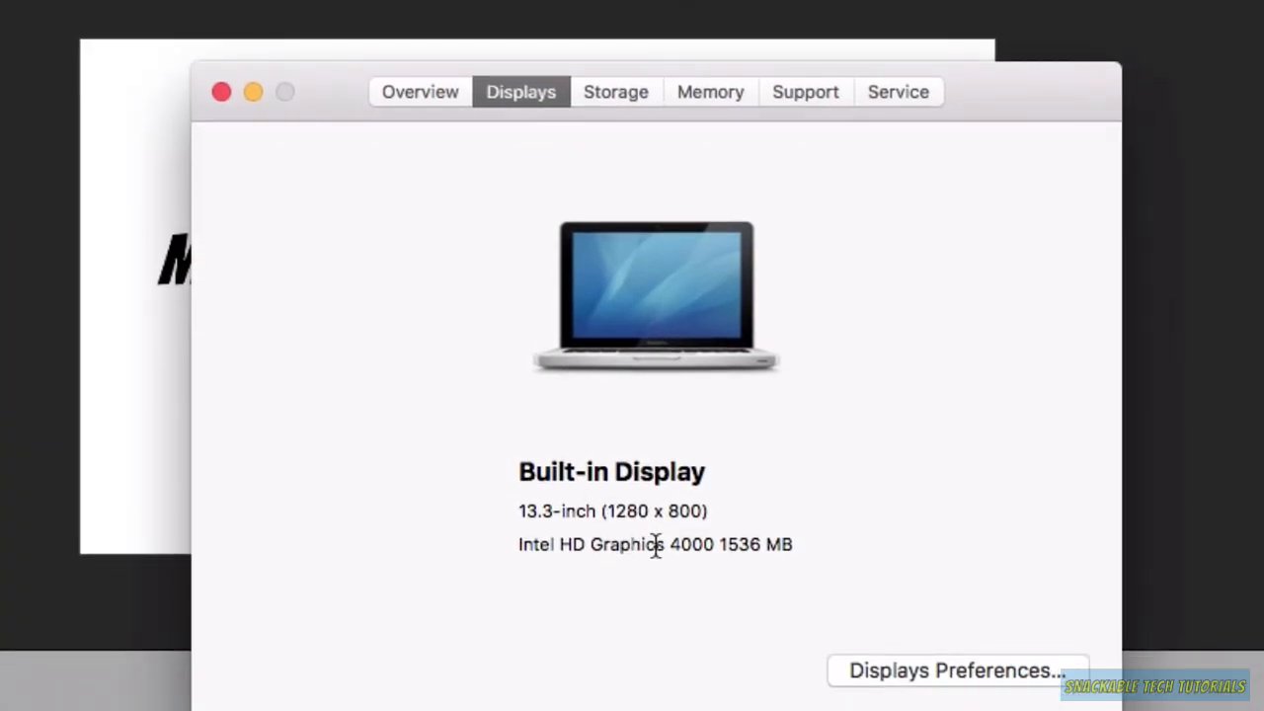